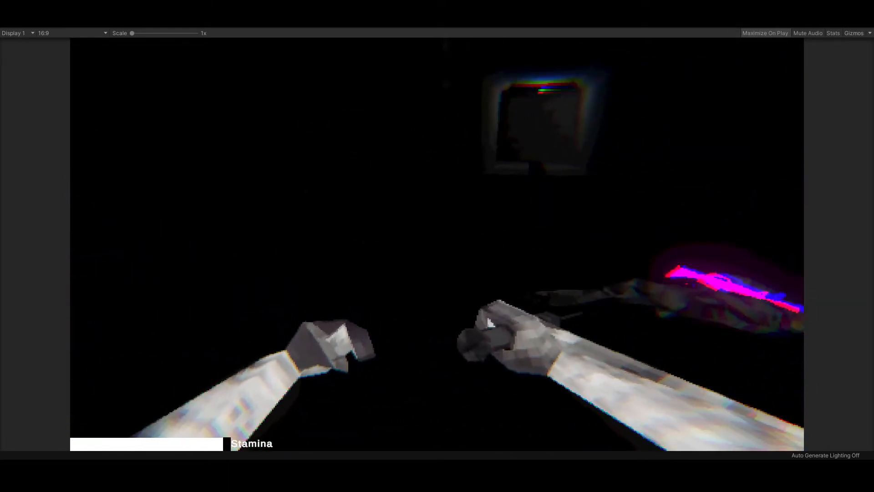
# Equip the Chem Light and walk forward through the dark tiled corridor to the wider junction.
pyautogui.press('4')
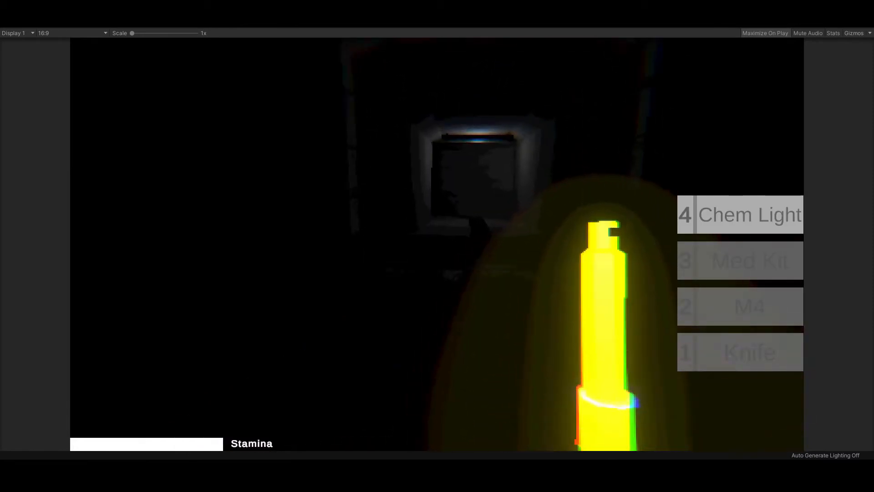
pyautogui.press('w')
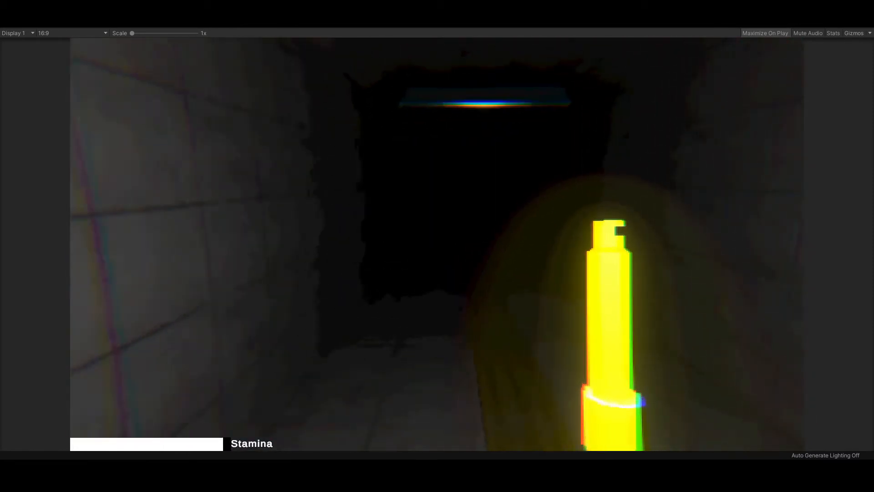
pyautogui.press('w')
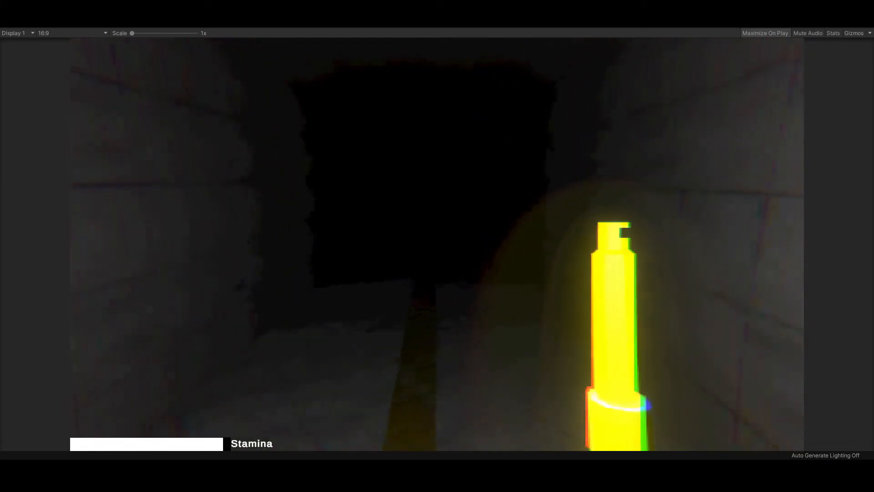
pyautogui.press('w')
pyautogui.press('w')
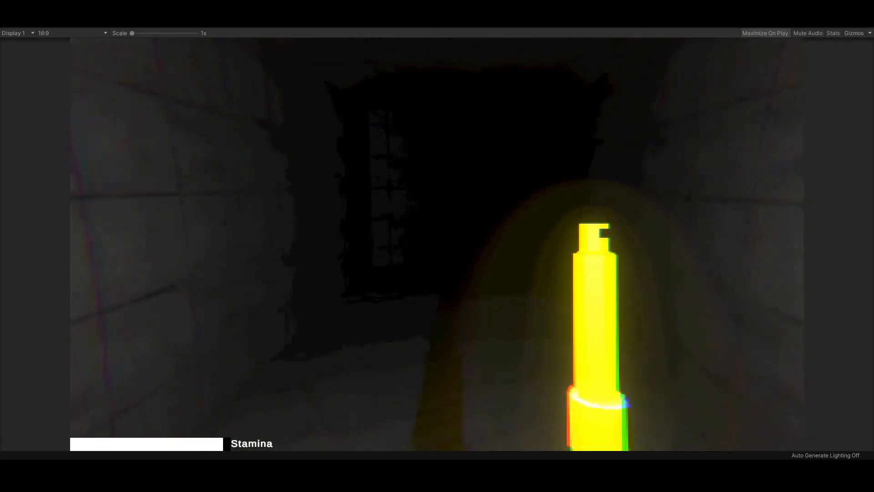
pyautogui.press('w')
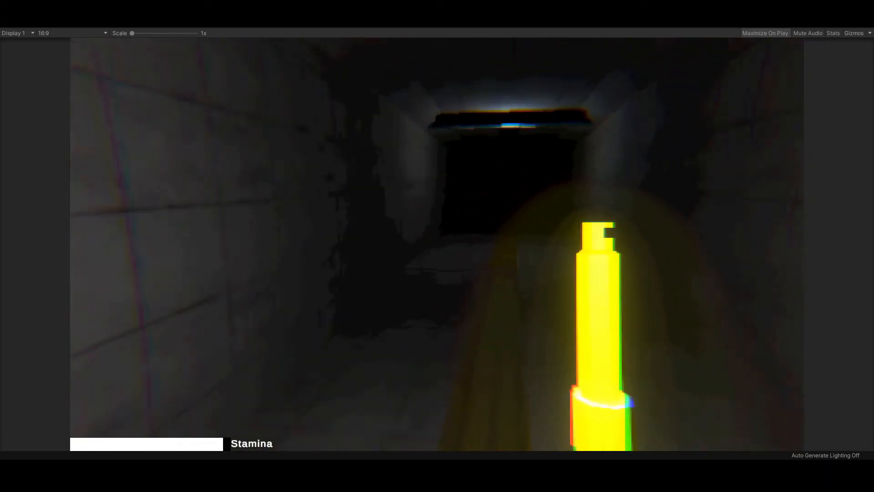
pyautogui.press('w')
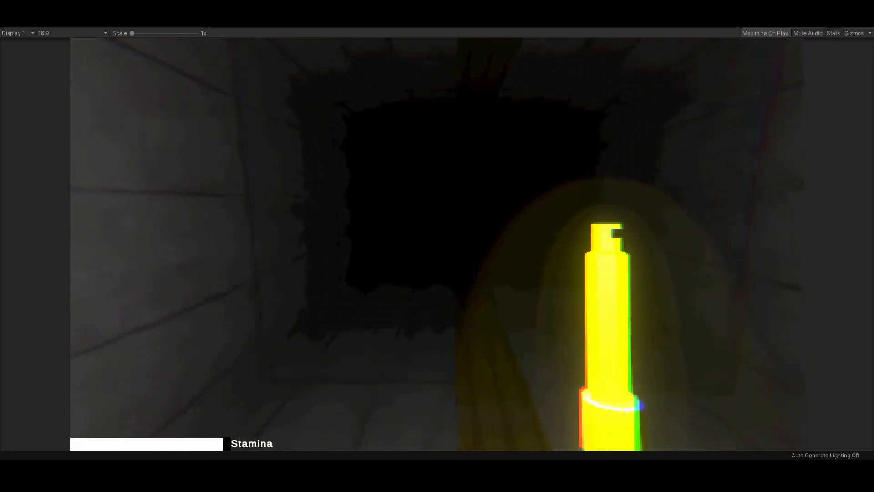
pyautogui.press('w')
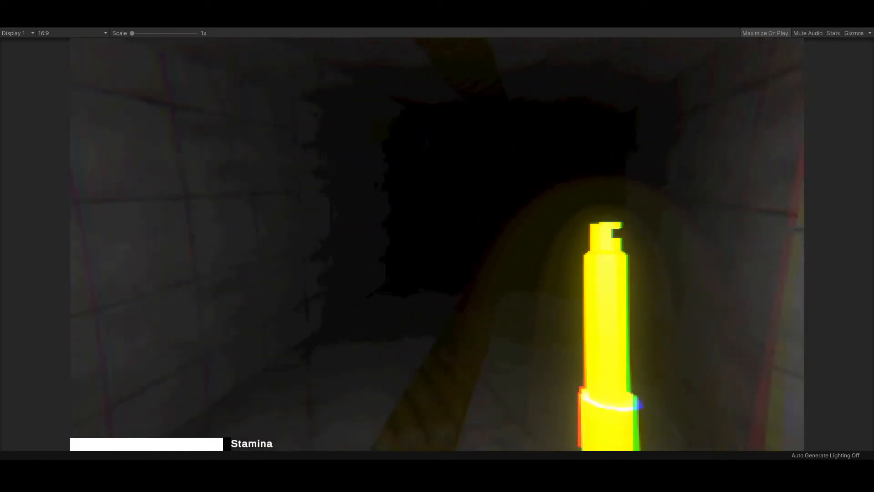
pyautogui.press('w')
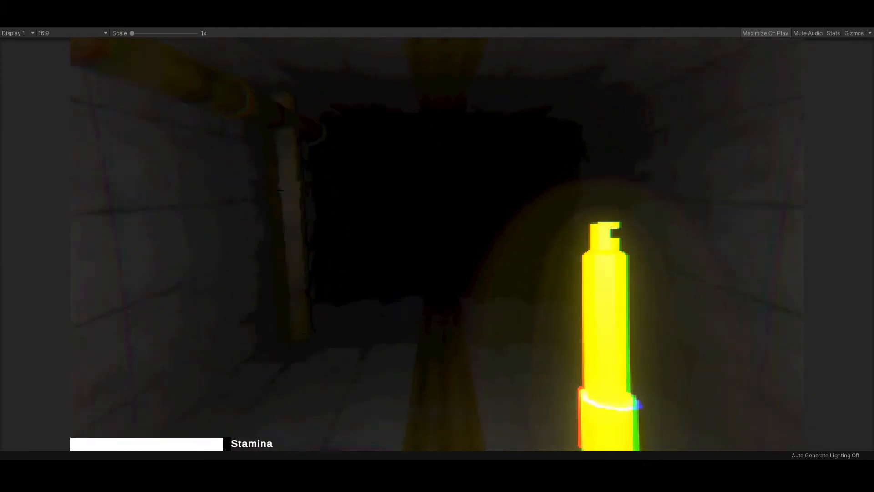
pyautogui.press('w')
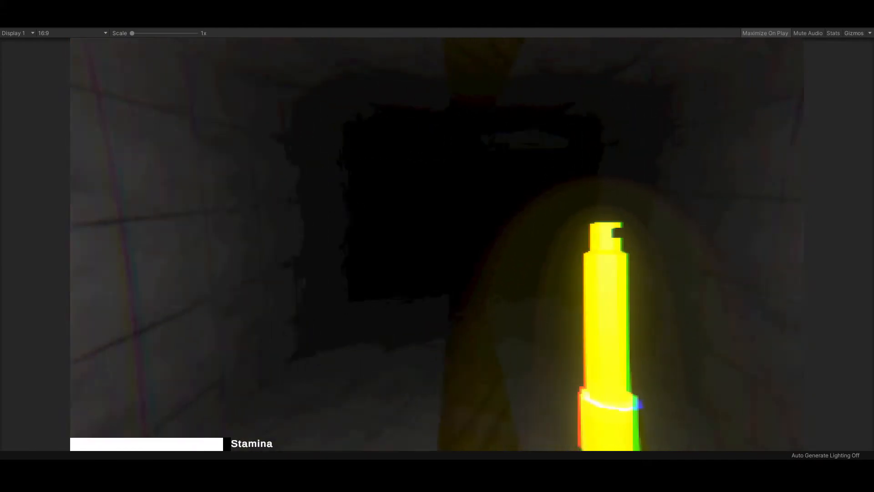
pyautogui.press('w')
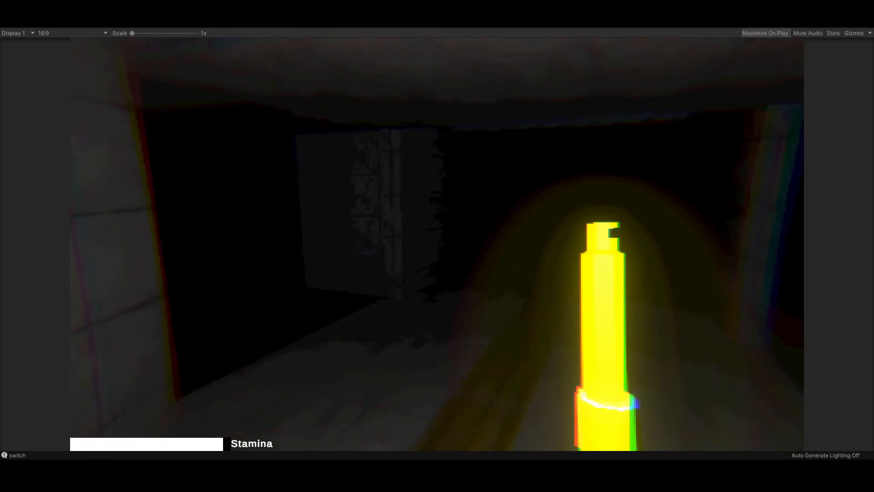
# Switch to the M4 and shoot at the creatures approaching in the dark junction.
pyautogui.press('3')
pyautogui.press('2')
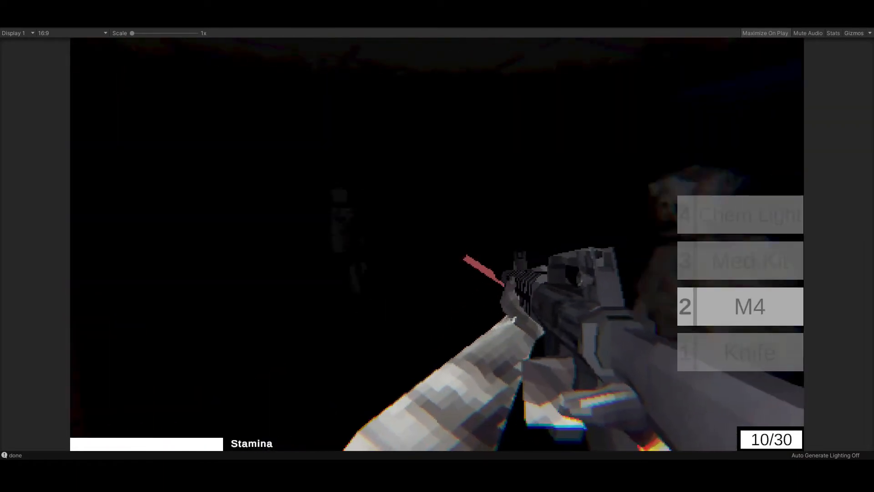
pyautogui.click(437, 245)
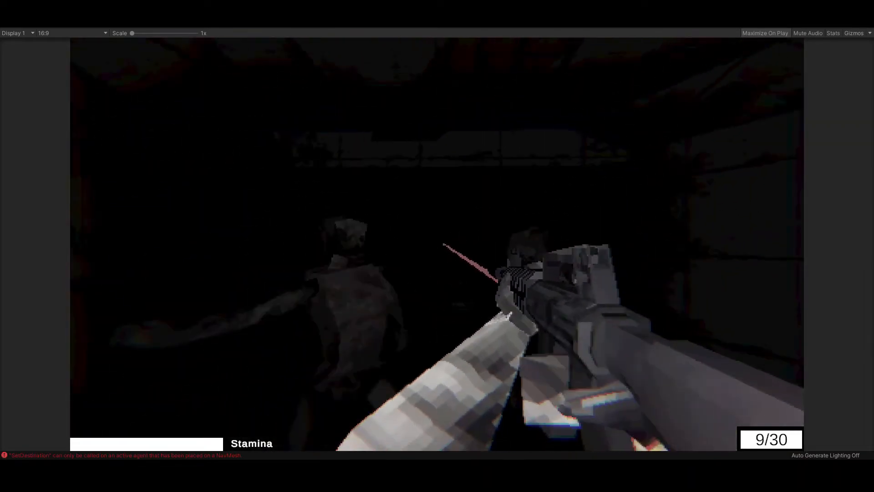
pyautogui.click(437, 246)
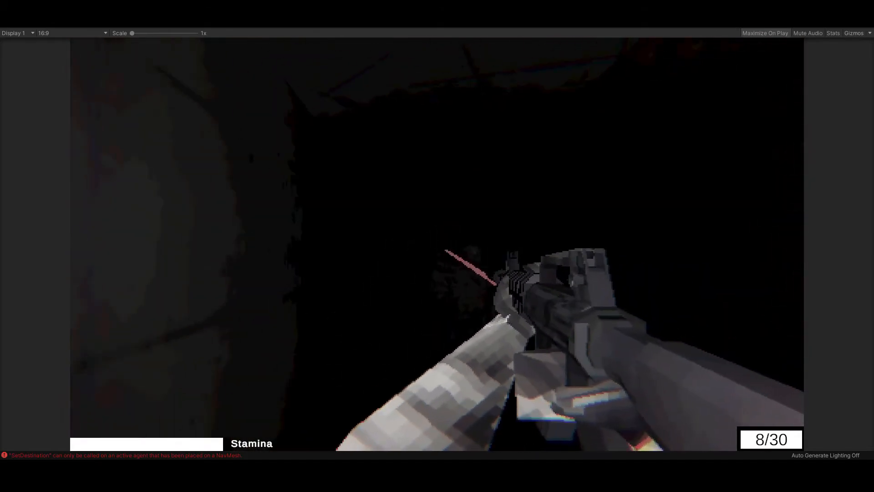
pyautogui.click(437, 246)
pyautogui.click(437, 246)
pyautogui.click(437, 246)
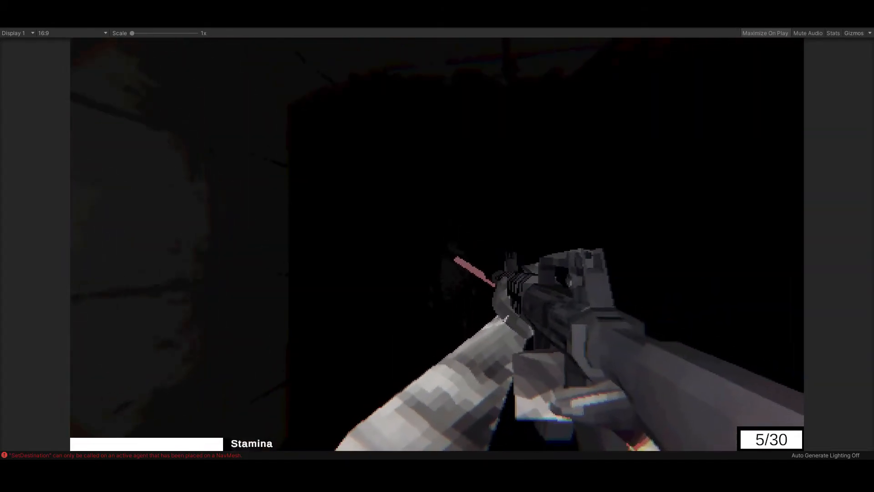
pyautogui.click(504, 318)
# Cycle through the Knife and Med Kit to the Chem Light and continue along the bloodstained corridor.
pyautogui.press('1')
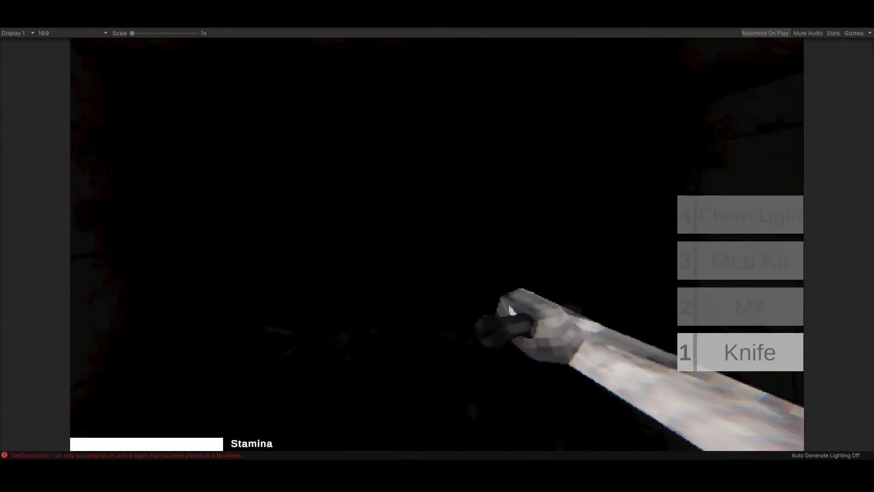
pyautogui.press('3')
pyautogui.press('4')
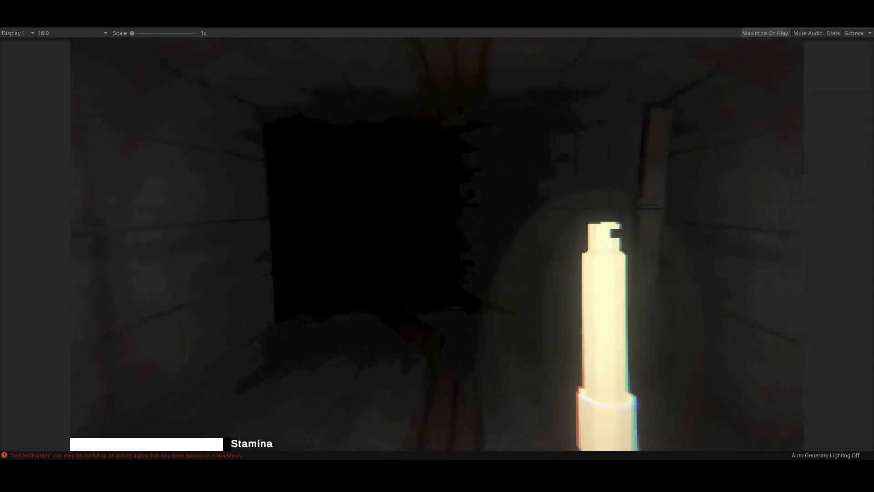
pyautogui.press('w')
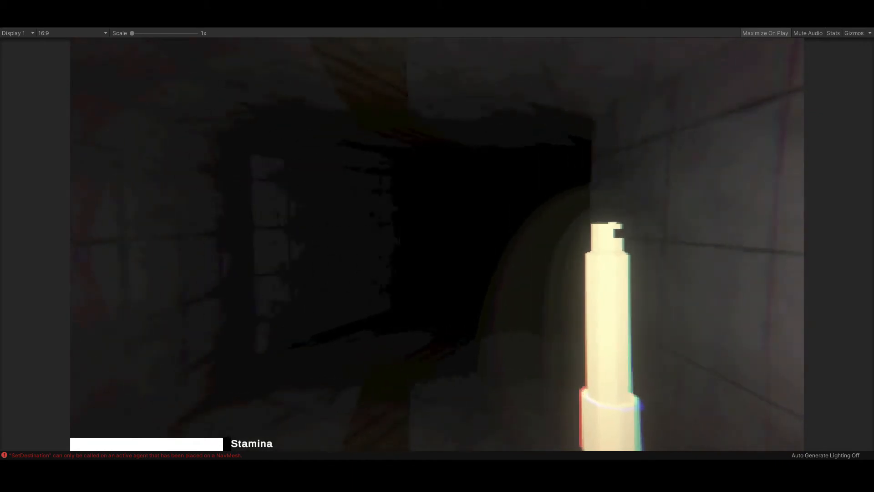
# Switch past the Med Kit to the M4 and shoot the creature ahead in the corridor.
pyautogui.press('3')
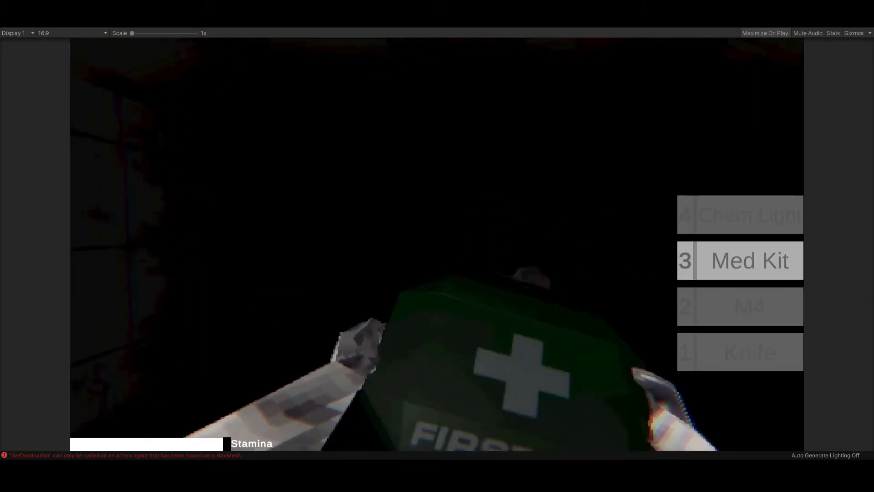
pyautogui.press('2')
pyautogui.click(437, 245)
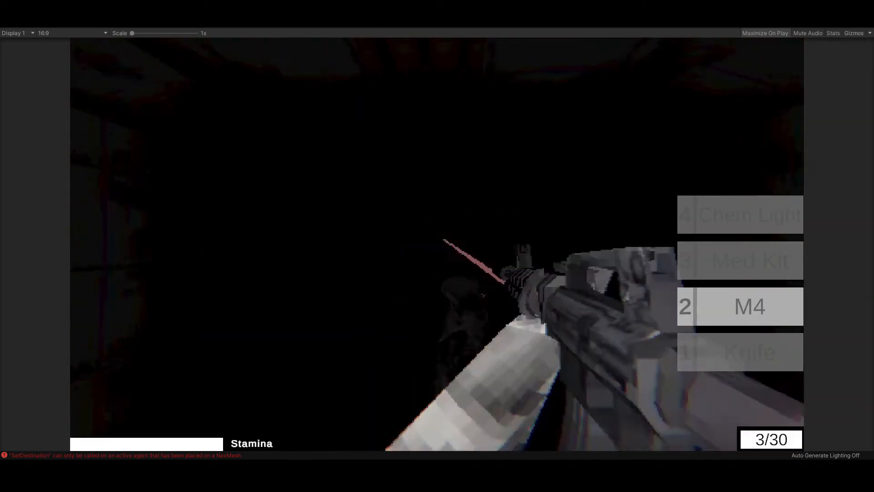
# Equip the Chem Light, advance past the fallen creature, and back away from the figure around the corner.
pyautogui.press('4')
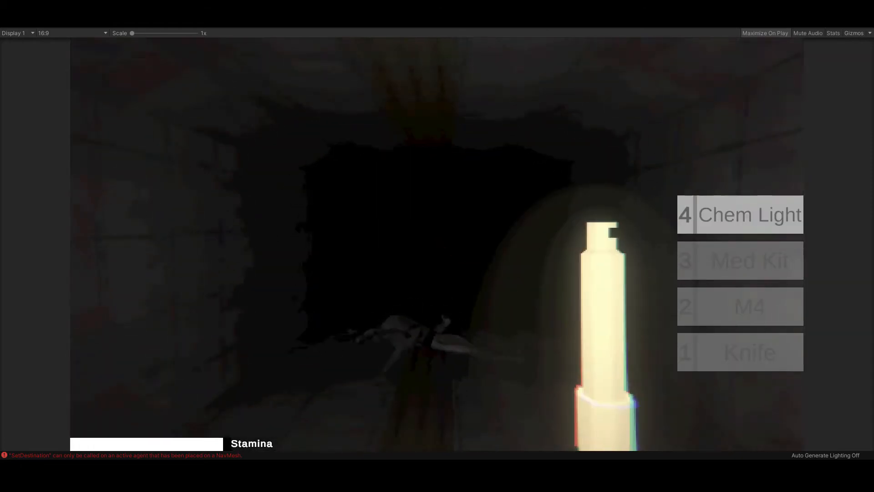
pyautogui.press('w')
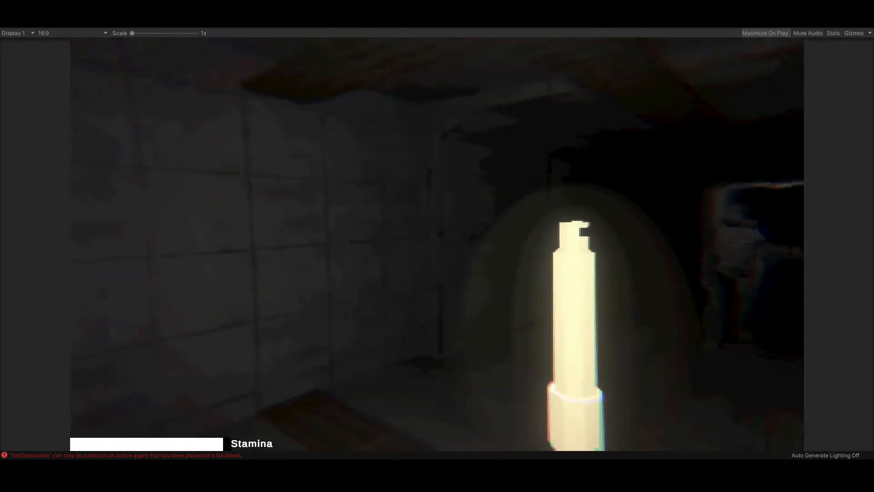
pyautogui.press('s')
# Equip the M4 and fire three shots at the creature in front of the lit doorway.
pyautogui.press('2')
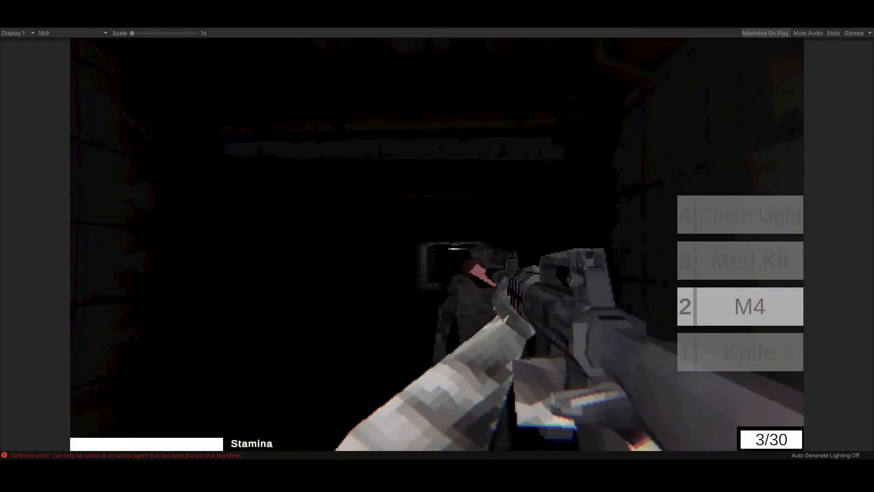
pyautogui.click(437, 244)
pyautogui.click(437, 244)
pyautogui.click(437, 244)
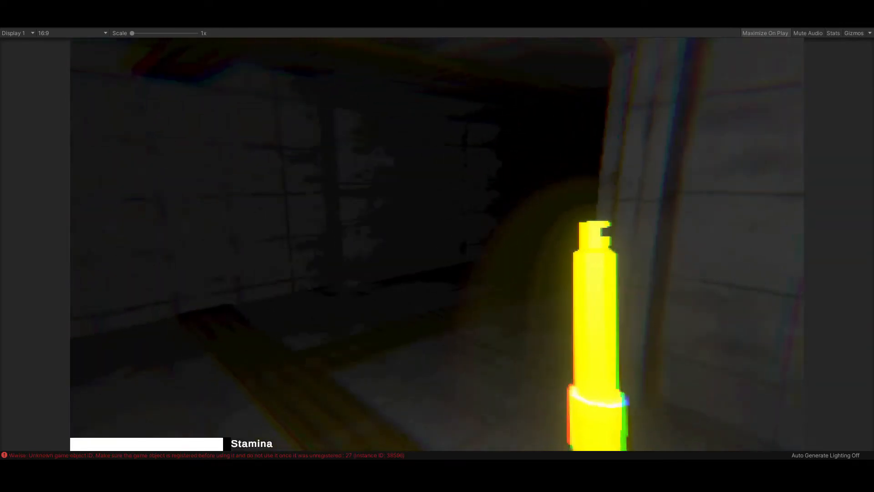
# Swap the Chem Light for the M4 and fire repeatedly at the creatures closing in at close range.
pyautogui.press('2')
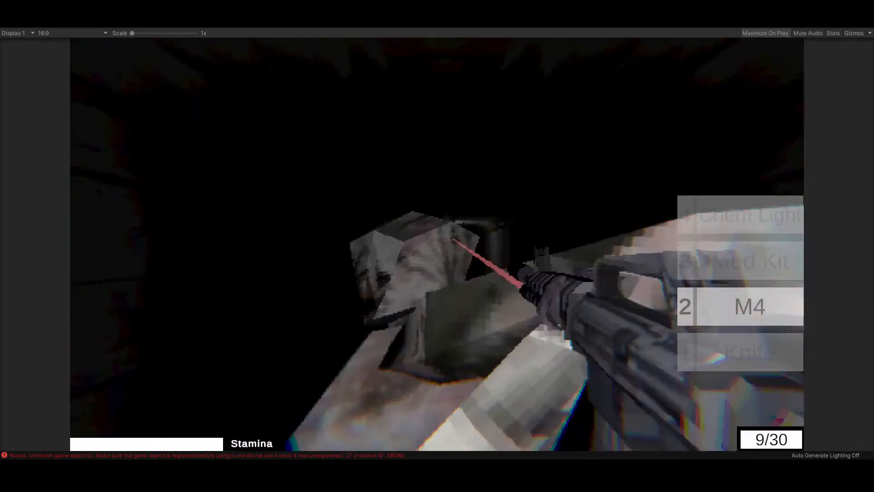
pyautogui.click(437, 244)
pyautogui.click(437, 244)
pyautogui.click(437, 244)
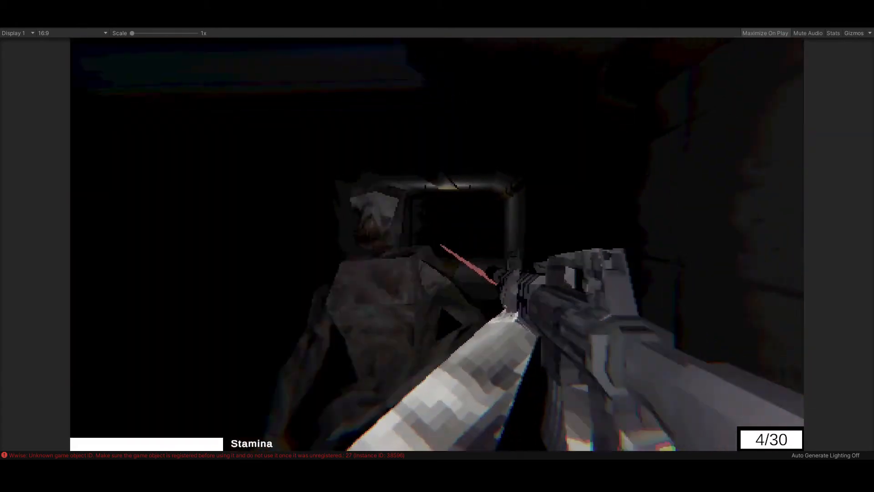
pyautogui.click(438, 244)
pyautogui.click(437, 245)
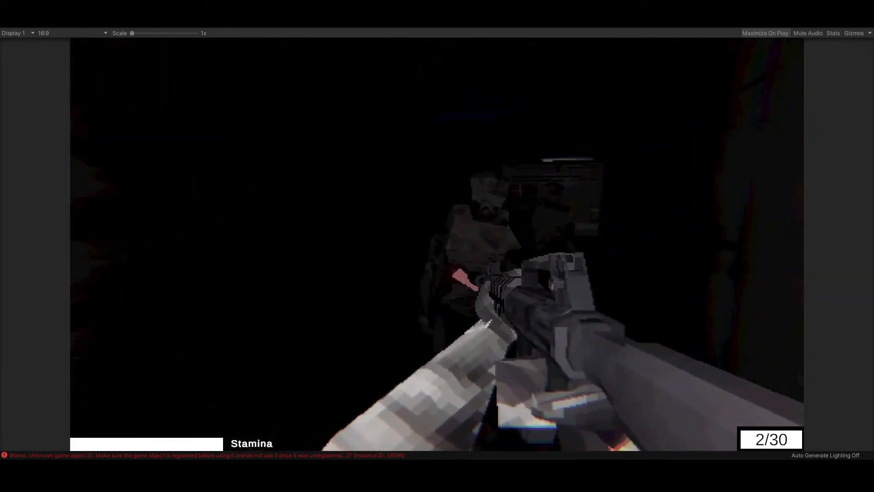
# Equip the Chem Light and walk through the corridor, past the parked trucks, and out into the forest.
pyautogui.press('3')
pyautogui.press('4')
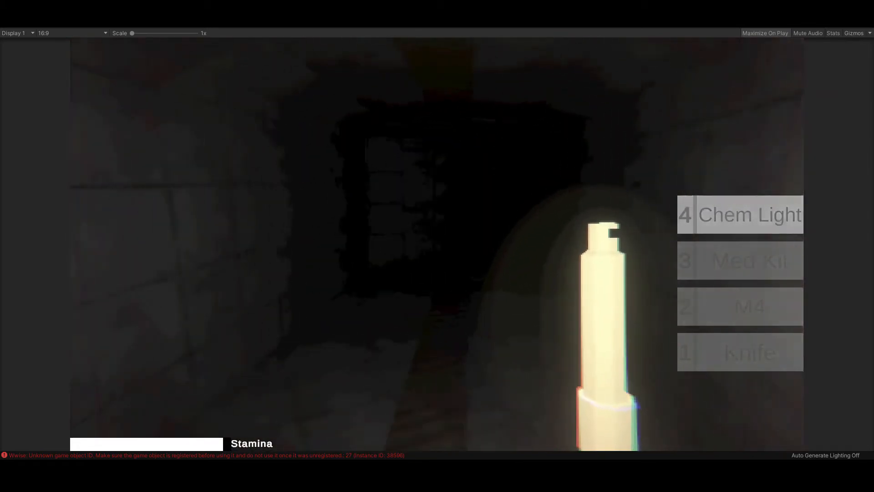
pyautogui.press('w')
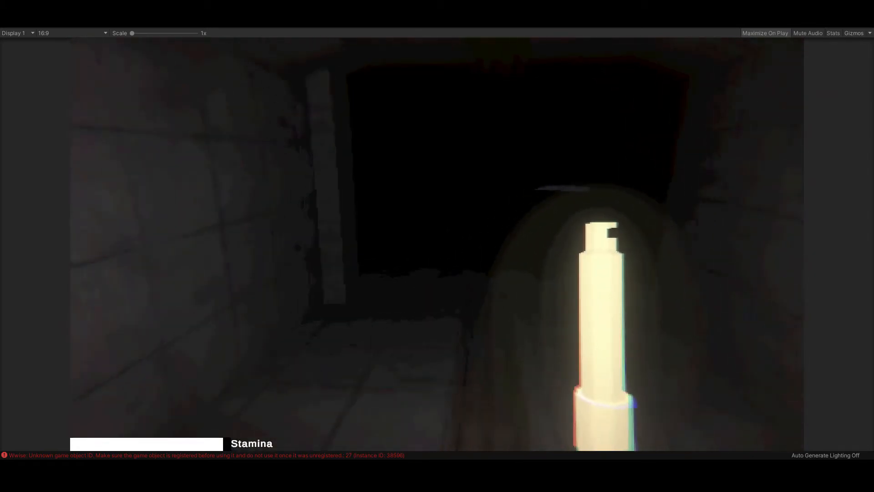
pyautogui.press('w')
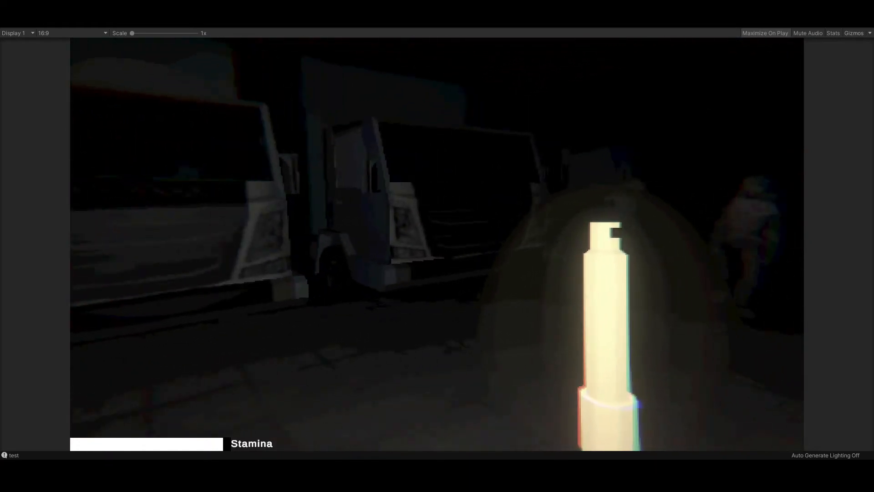
pyautogui.press('w')
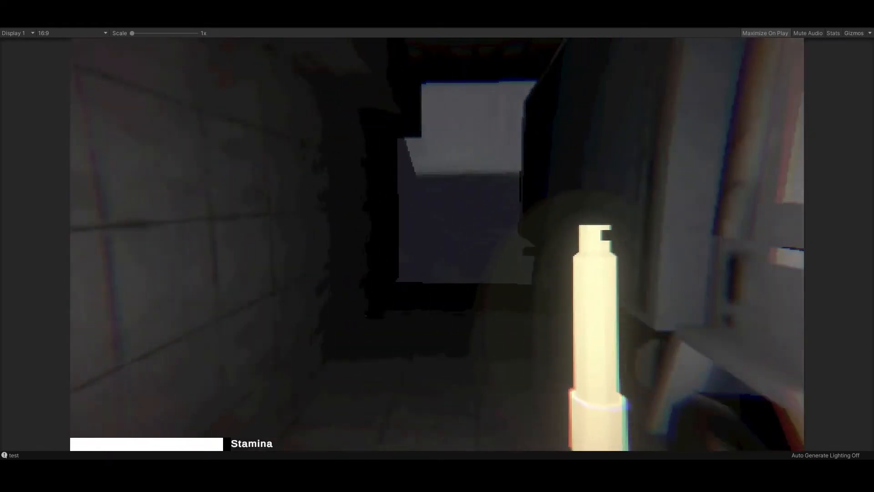
pyautogui.press('w')
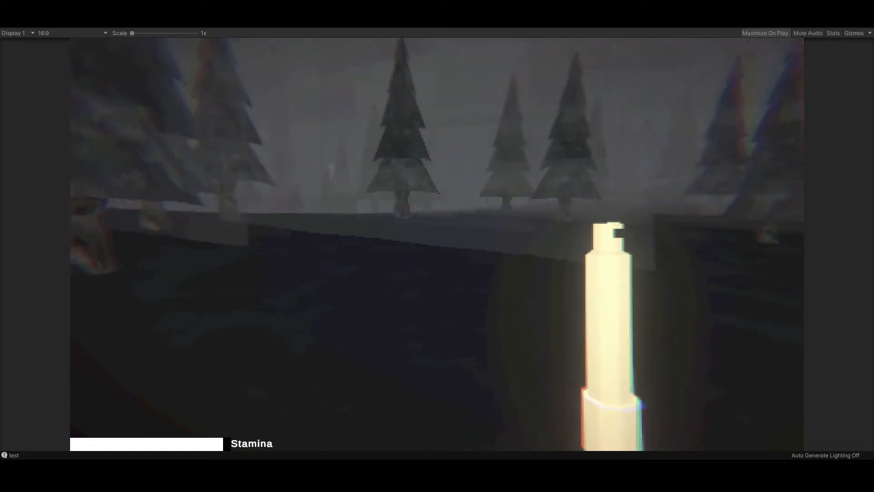
# Walk through the dark forest with the Chem Light, following the green smoke column past the hillside, trees and distant figures.
pyautogui.press('w')
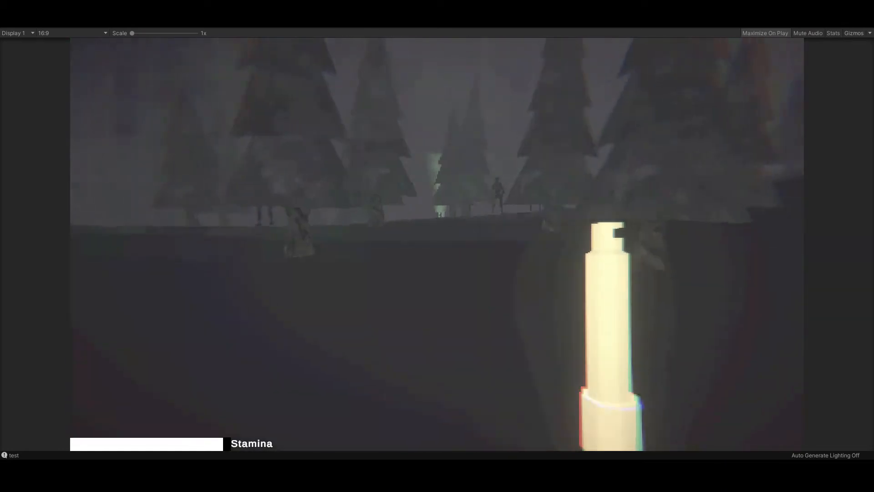
pyautogui.press('w')
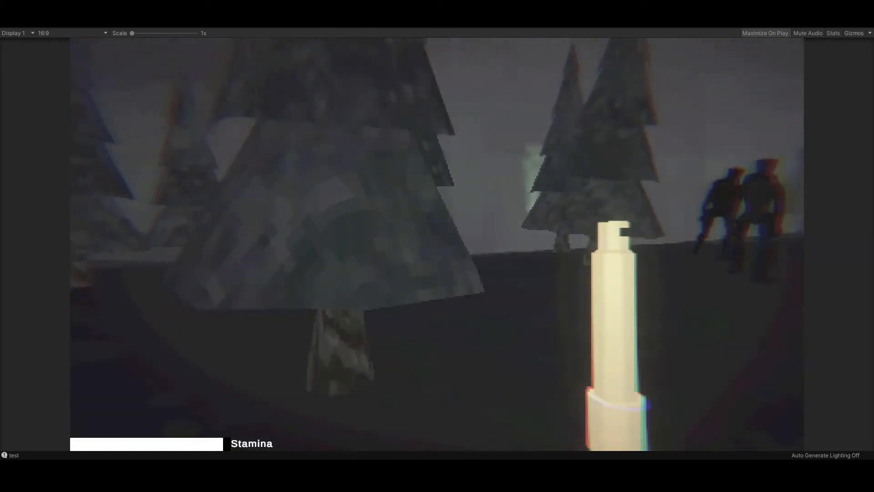
pyautogui.press('w')
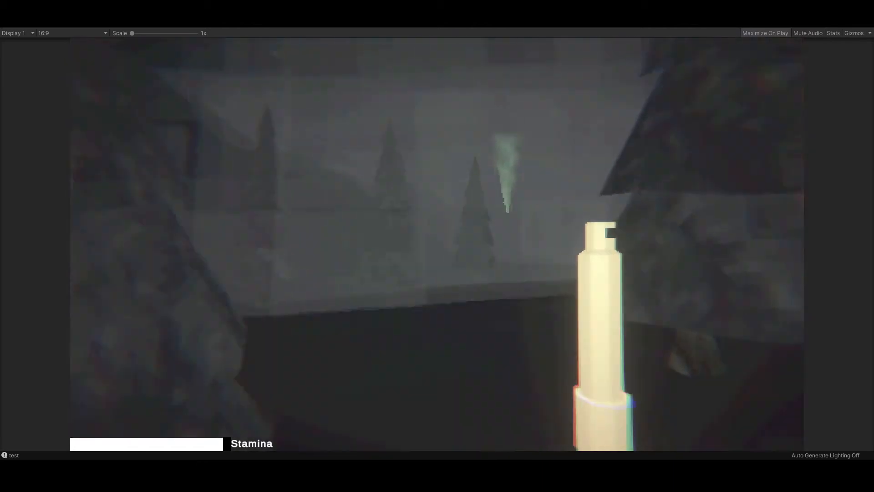
pyautogui.press('w')
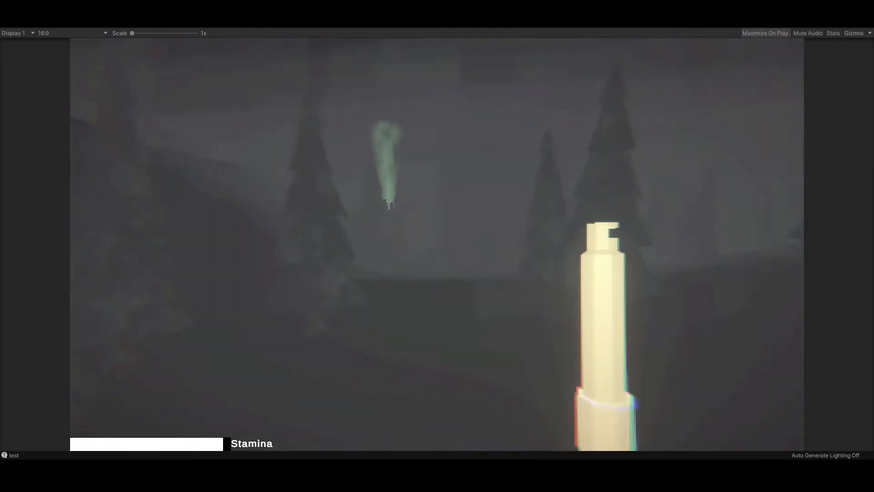
pyautogui.press('w')
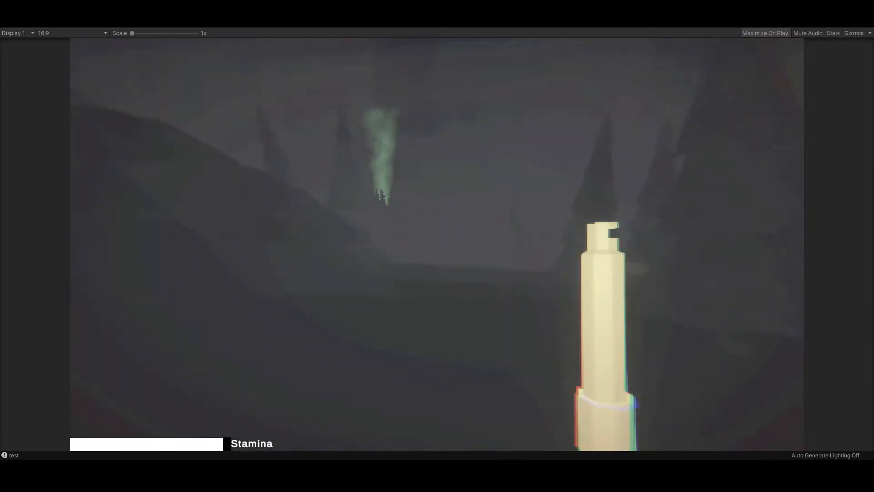
pyautogui.press('w')
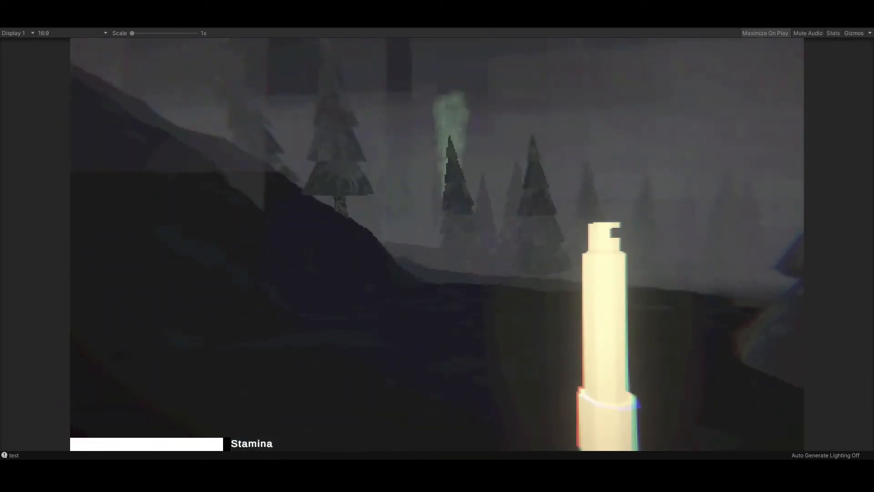
pyautogui.press('w')
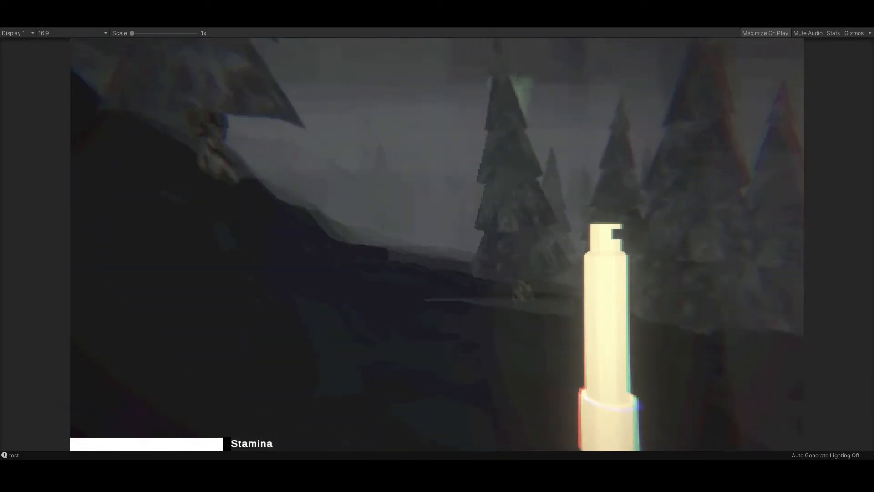
pyautogui.press('w')
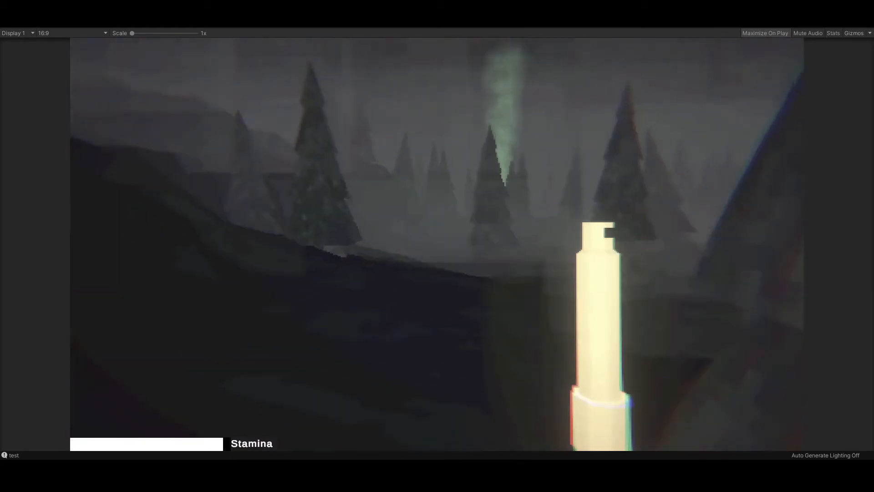
pyautogui.press('w')
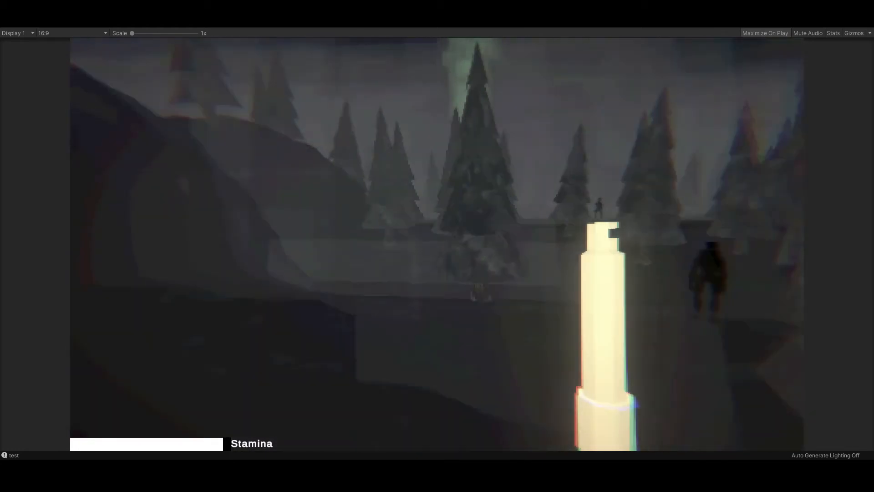
pyautogui.press('w')
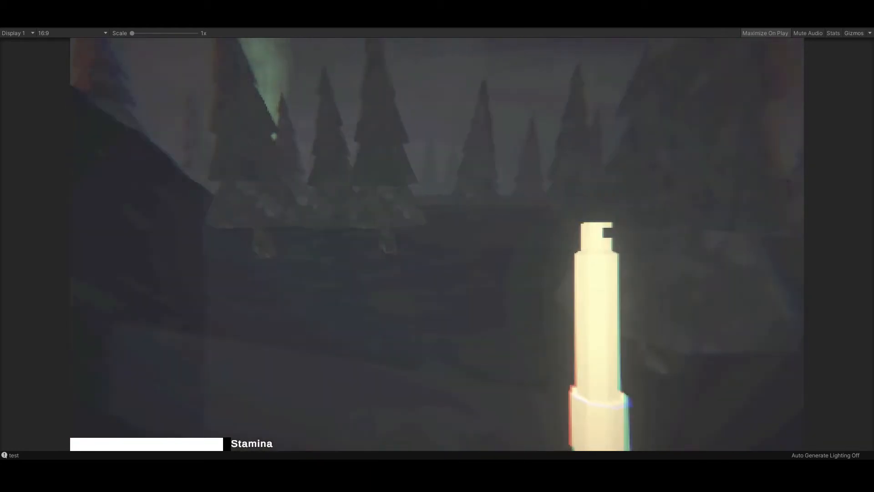
pyautogui.press('w')
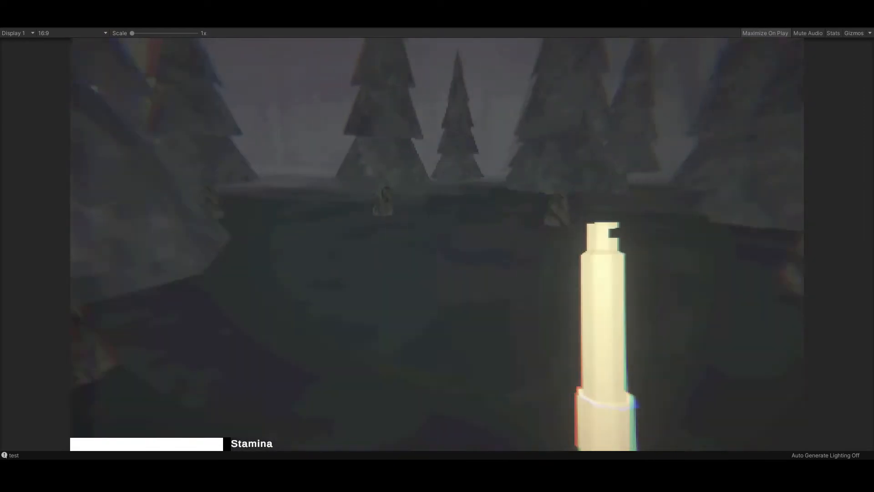
pyautogui.press('w')
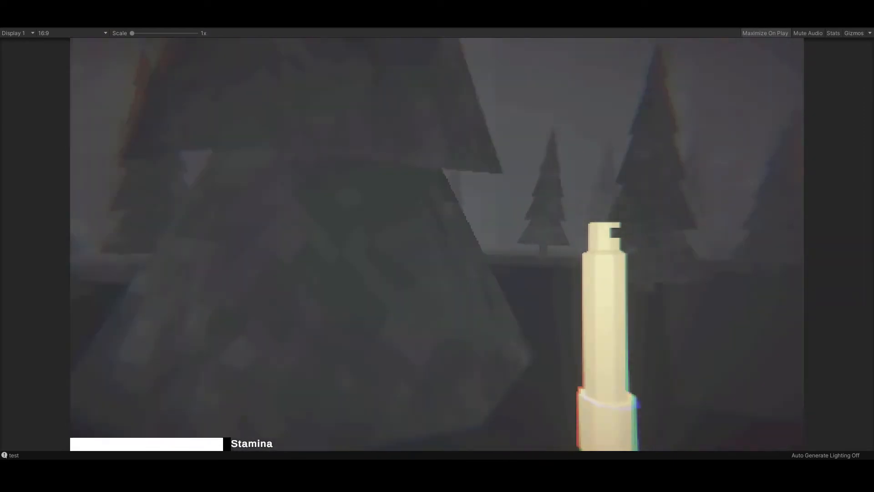
pyautogui.press('w')
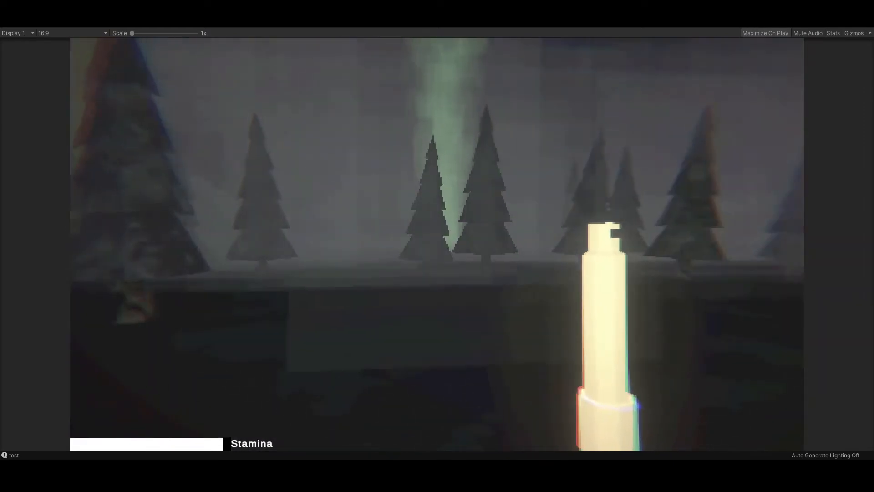
pyautogui.press('w')
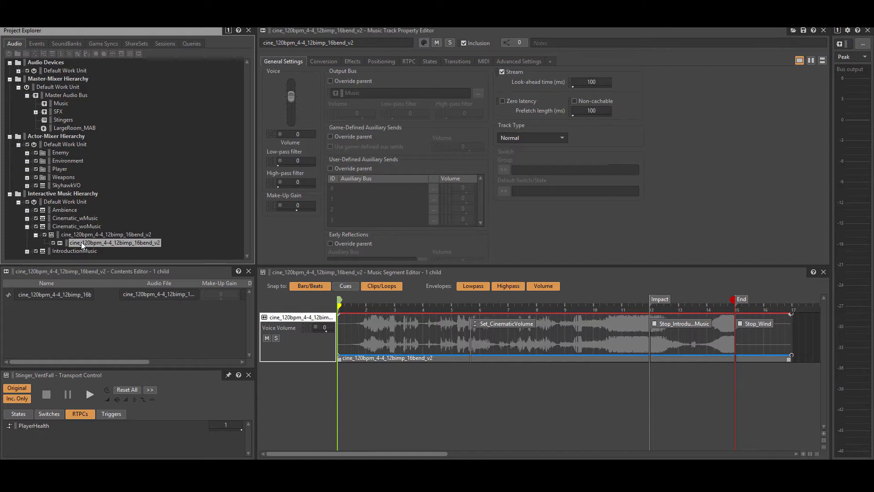
# Switch to Wwise, collapse Cinematic_woMusic, and audition the EnemyAttack and EnemyDeath containers in the Designer layout.
pyautogui.click(27, 227)
pyautogui.press('F5')
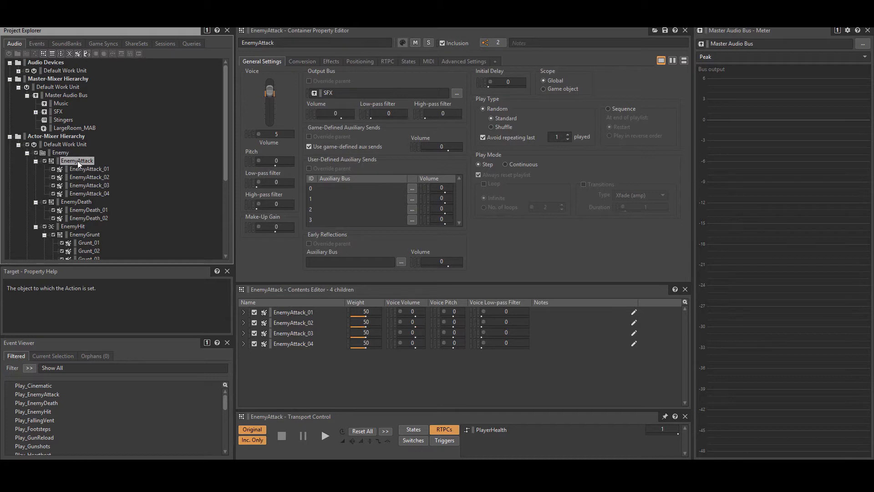
pyautogui.press('space')
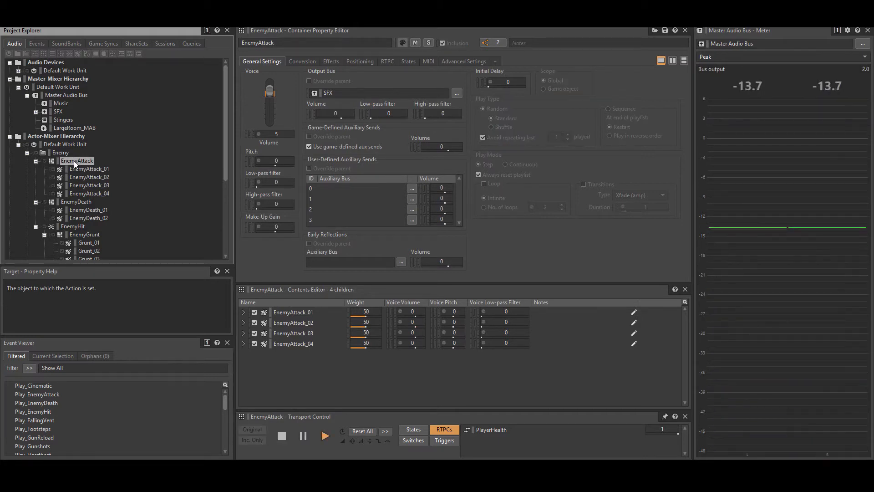
pyautogui.click(76, 202)
pyautogui.press('space')
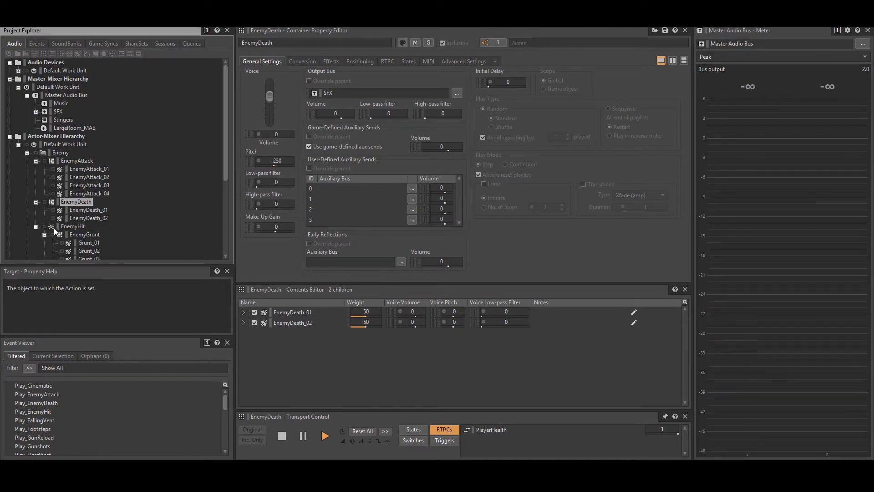
# Audition the EnemyHit blend container with its ImpactType state shown in the transport control, and collapse the Enemy folder.
pyautogui.scroll(-2, 69, 226)
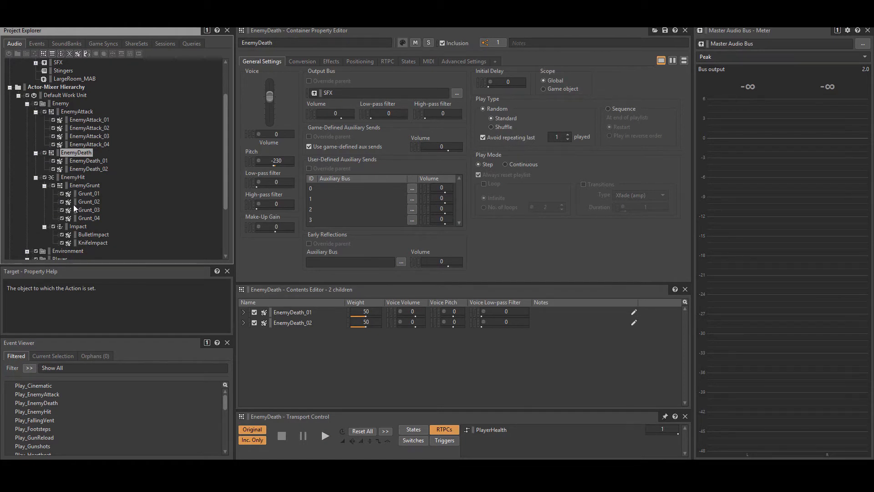
pyautogui.click(72, 177)
pyautogui.press('space')
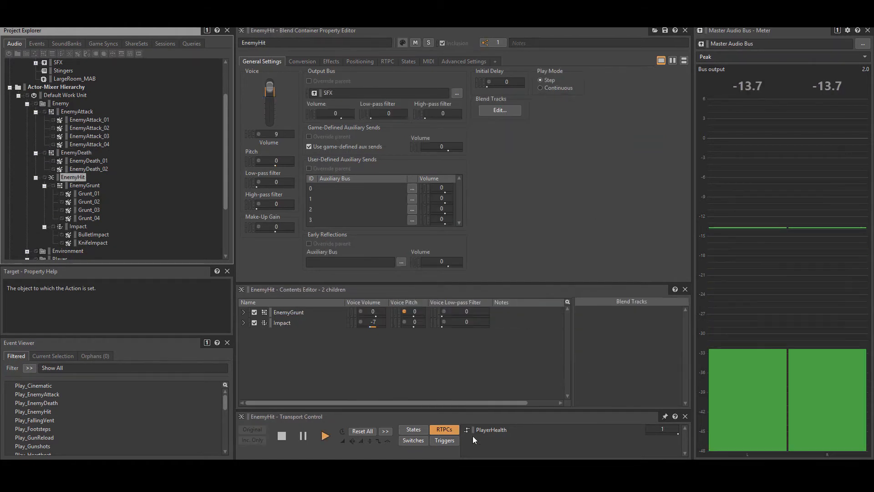
pyautogui.click(413, 430)
pyautogui.press('space')
pyautogui.click(27, 104)
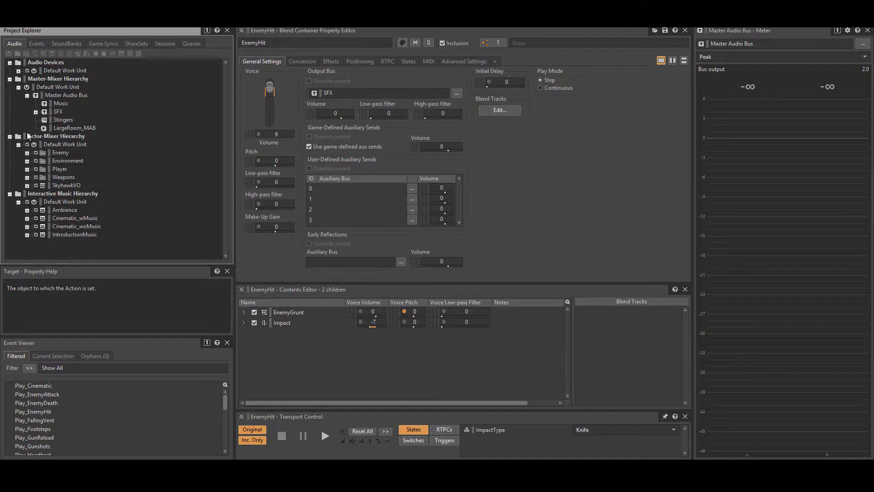
# Expand the Environment folder and examine the WindState settings of the Wind blend container.
pyautogui.click(27, 161)
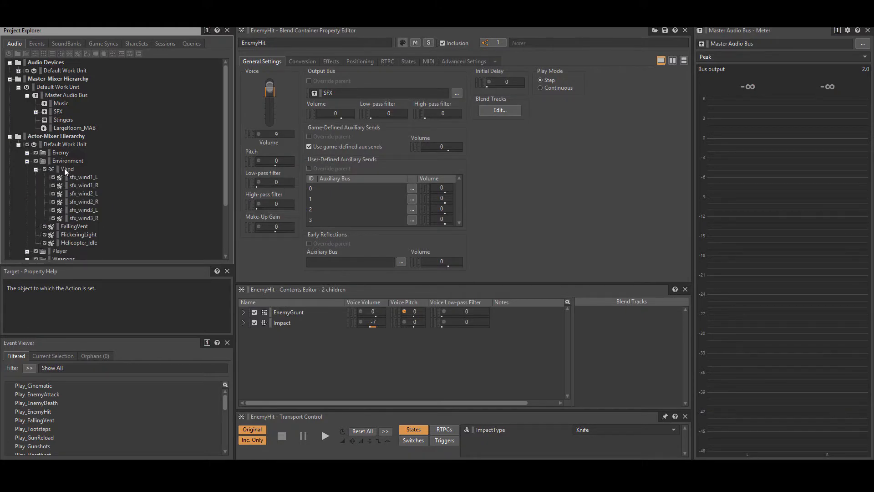
pyautogui.click(64, 168)
pyautogui.click(409, 62)
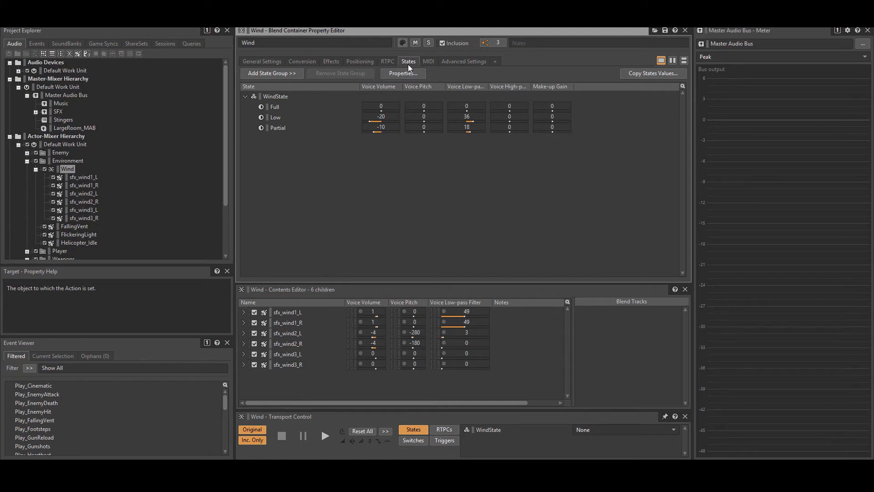
# Compare the speaker panner positions of the left and right sounds of sfx_wind1 and sfx_wind3.
pyautogui.click(360, 62)
pyautogui.click(83, 178)
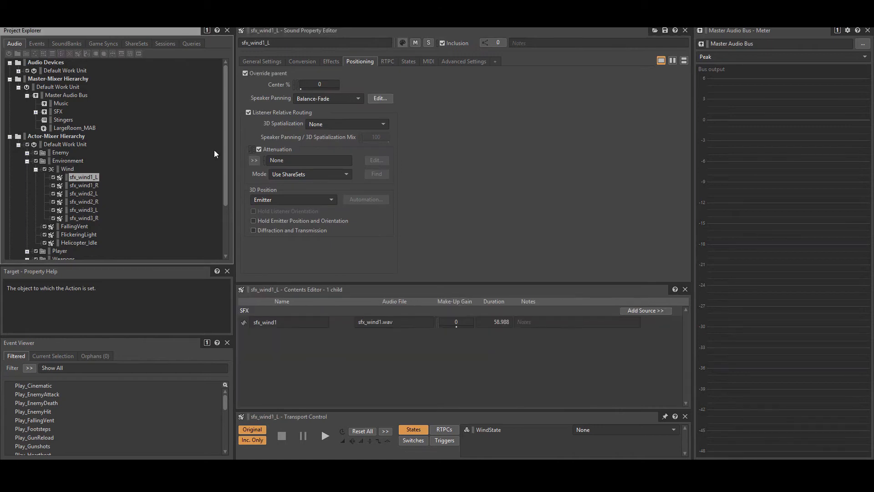
pyautogui.click(383, 97)
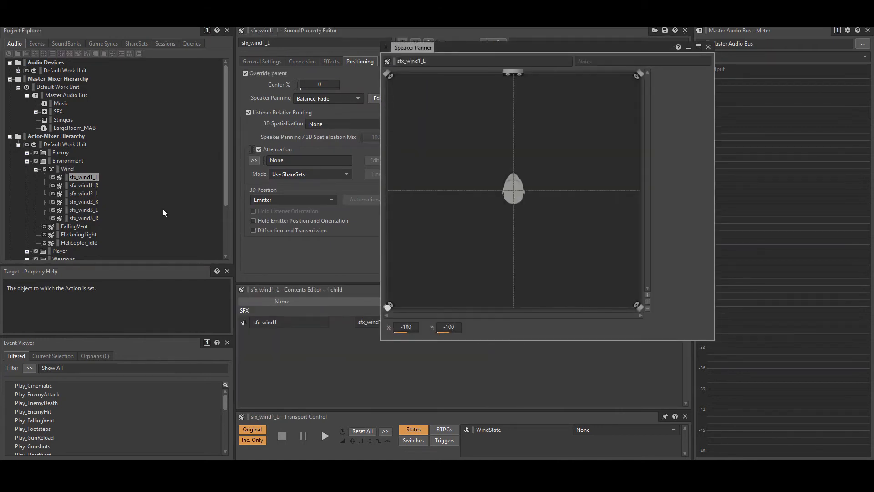
pyautogui.click(83, 185)
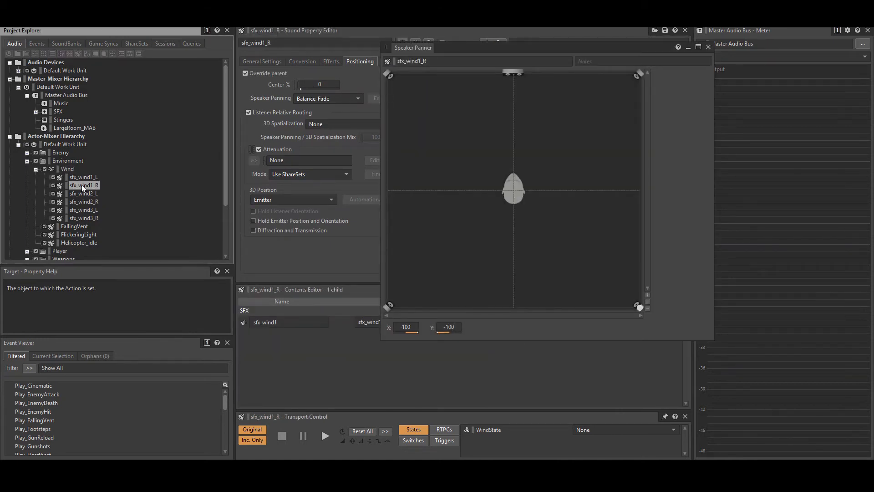
pyautogui.click(87, 211)
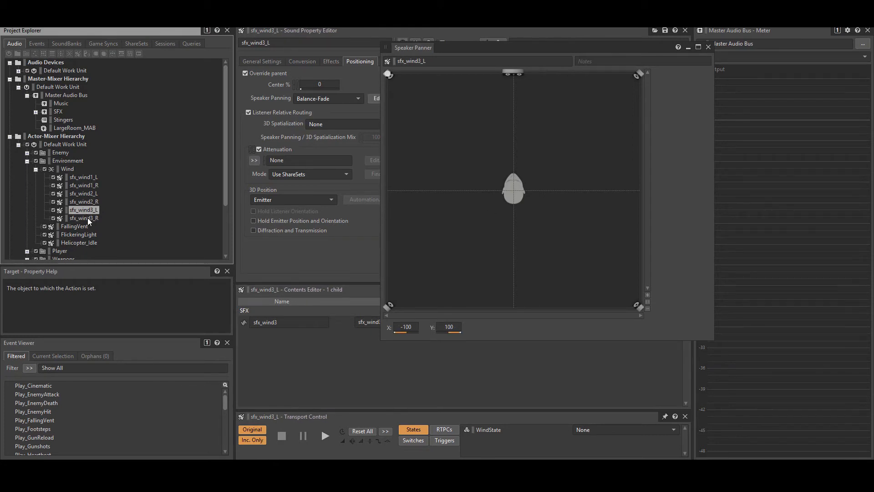
pyautogui.click(88, 218)
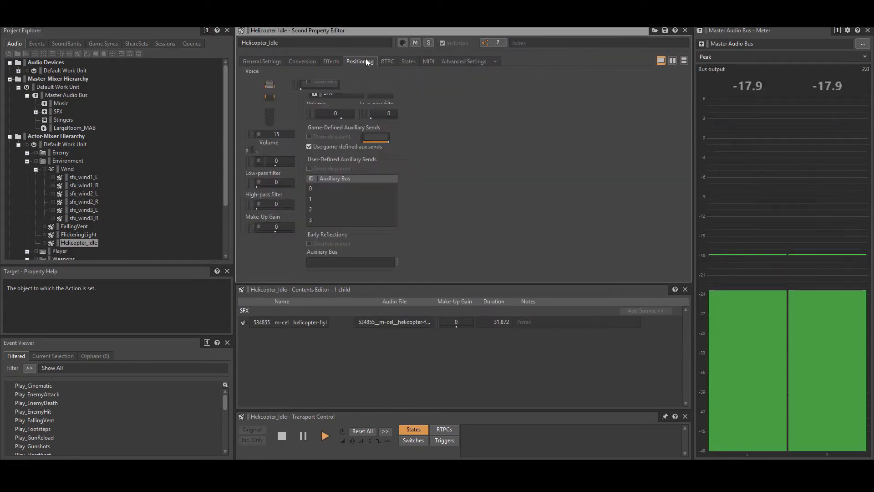
# Examine the custom attenuation curve of Helicopter_Idle, close the curve, and stop the sound's playback.
pyautogui.click(373, 162)
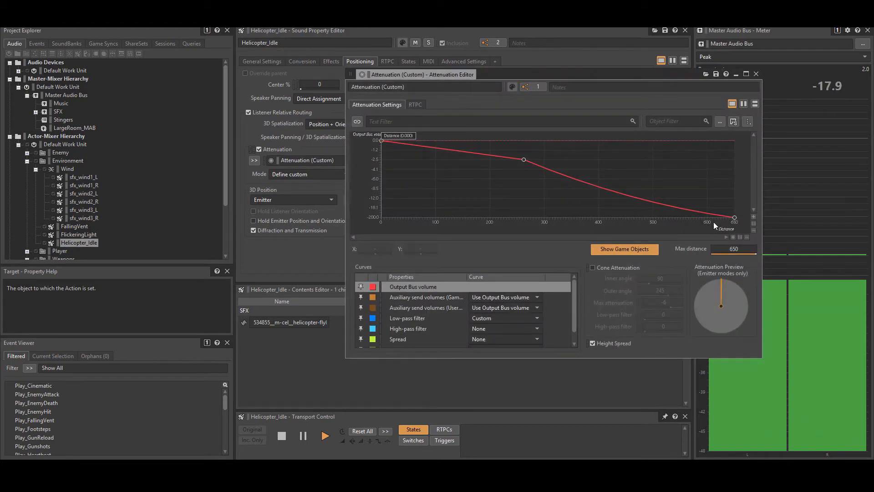
pyautogui.click(757, 74)
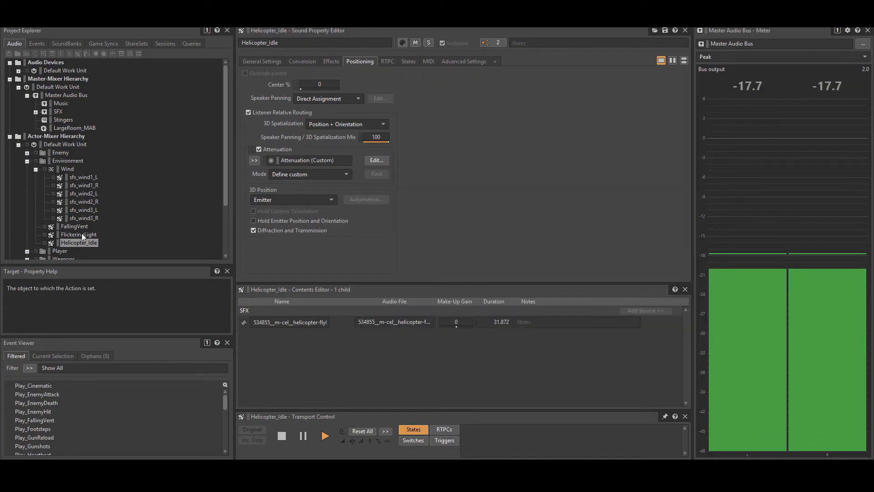
pyautogui.click(81, 242)
pyautogui.press('space')
# Collapse the Environment folder, expand the Player folder, and audition the PlayerHitBlend container repeatedly.
pyautogui.click(27, 161)
pyautogui.click(27, 169)
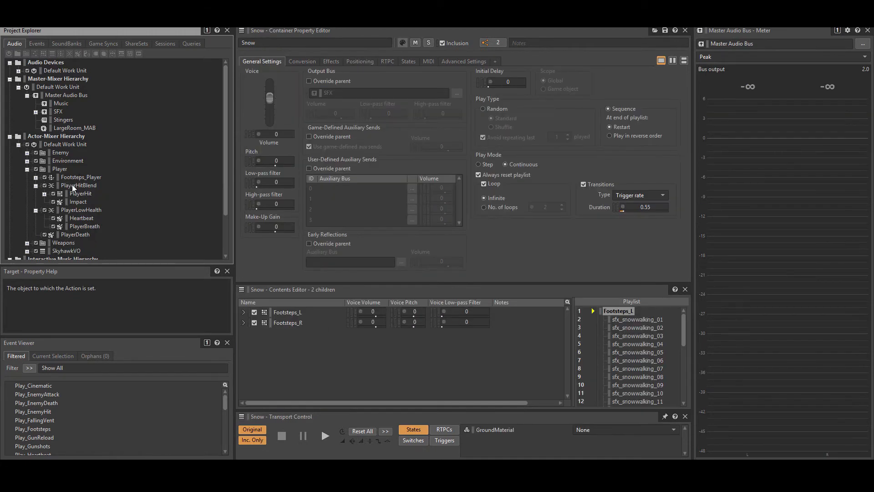
pyautogui.click(72, 185)
pyautogui.press('space')
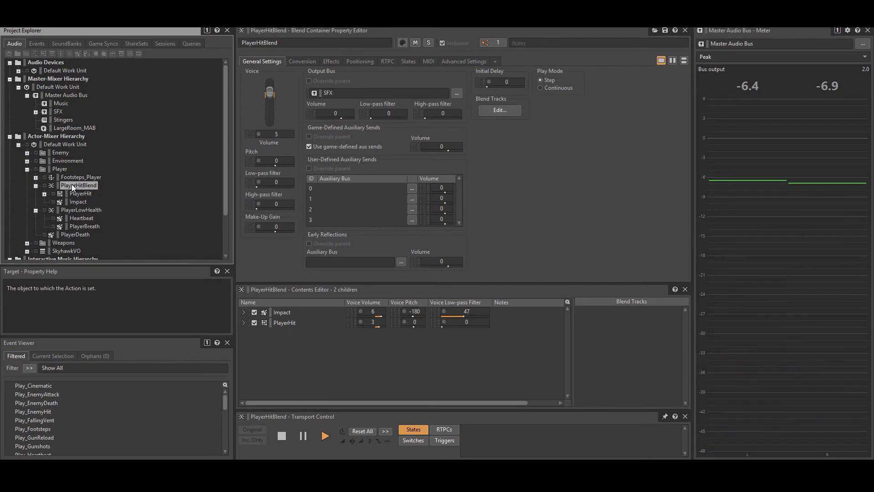
pyautogui.press('space')
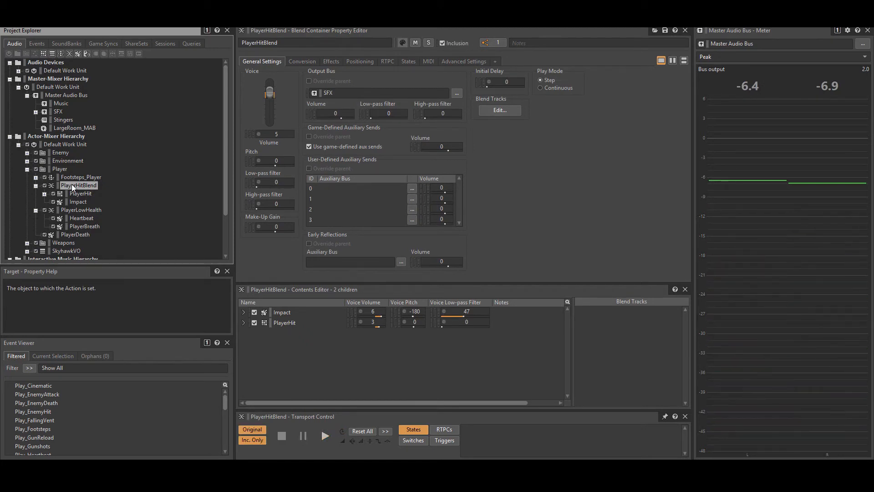
pyautogui.press('space')
# Play the PlayerLowHealth container and lower its PlayerHealth RTPC simulation value to about 0.19.
pyautogui.click(82, 211)
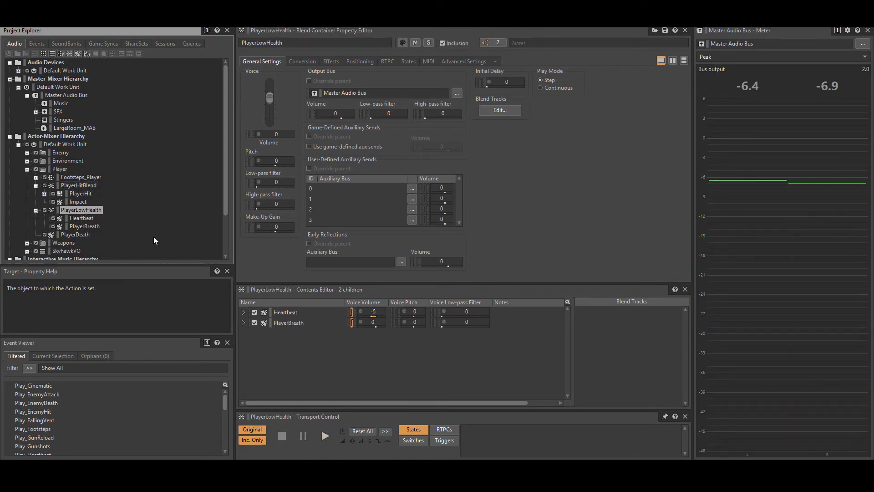
pyautogui.click(444, 429)
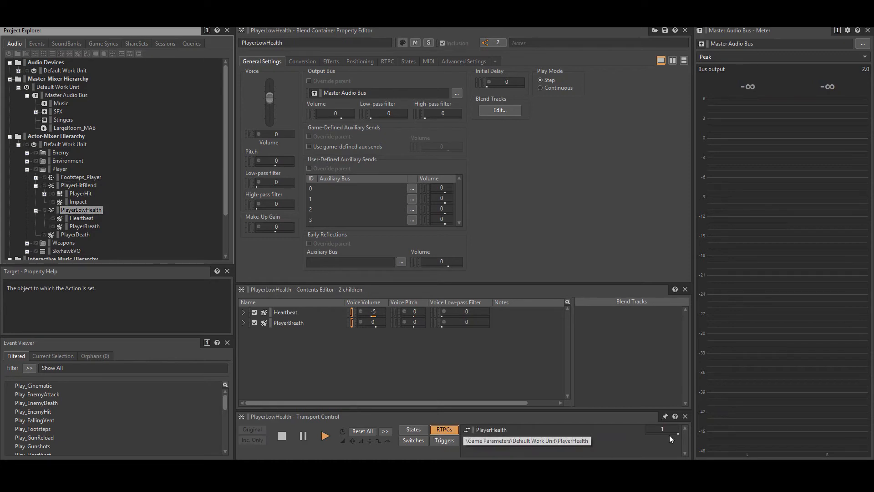
pyautogui.moveTo(678, 435); pyautogui.dragTo(635, 438)
pyautogui.press('space')
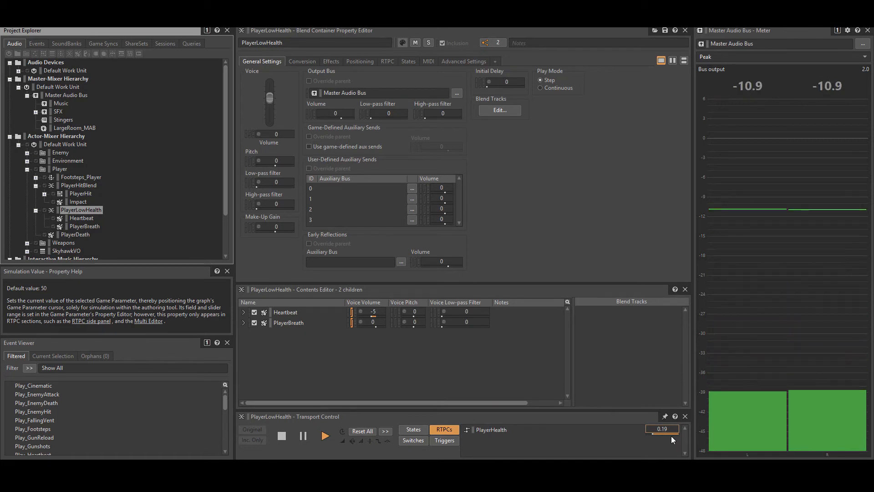
# Stop the PlayerLowHealth playback and audition the PlayerDeath sound.
pyautogui.click(78, 209)
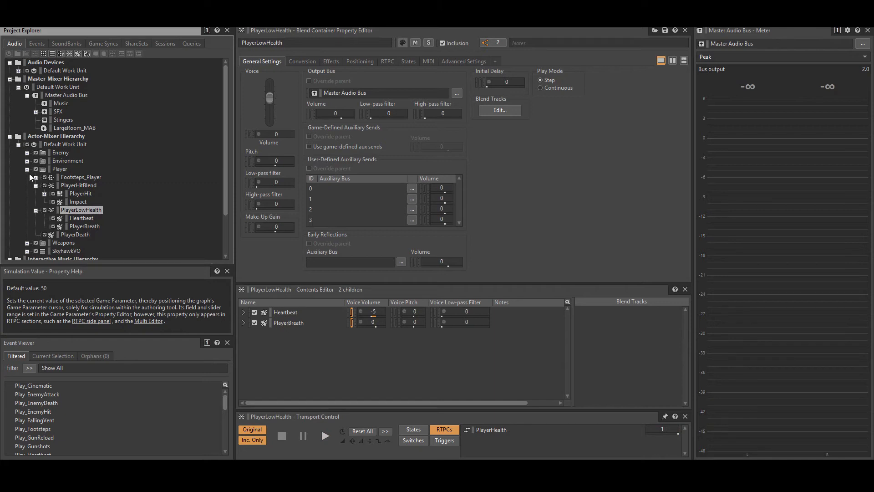
pyautogui.click(67, 235)
pyautogui.press('space')
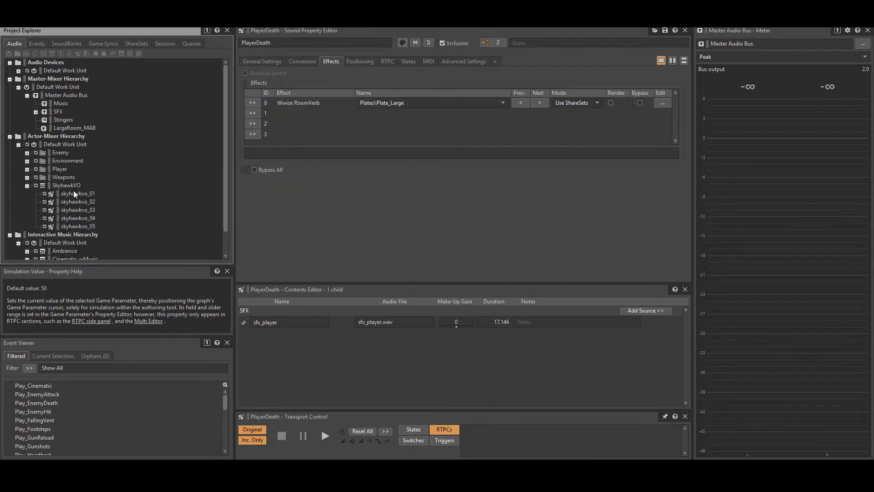
# Examine the general settings of the SkyhawkVO sequence container and play its voice lines.
pyautogui.click(71, 186)
pyautogui.click(272, 62)
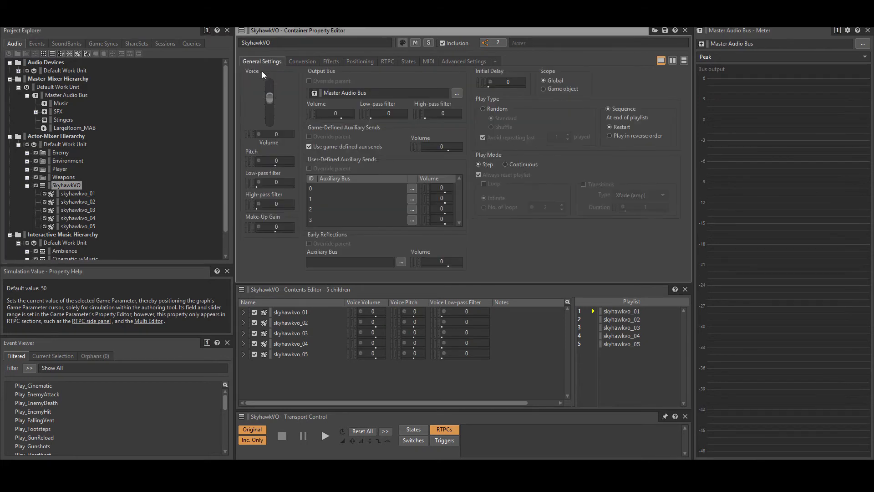
pyautogui.press('space')
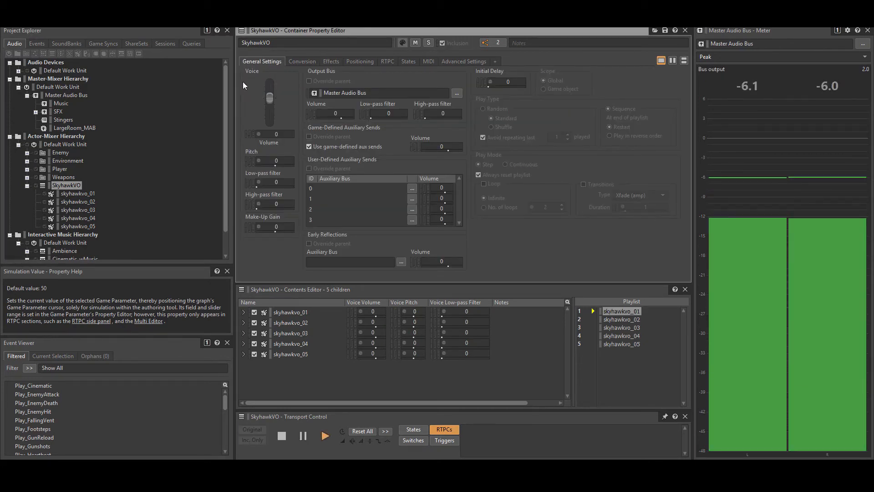
# Examine the effects on the Music and SFX buses and the PlayerHealth RTPC curve on the SFX bus.
pyautogui.click(61, 103)
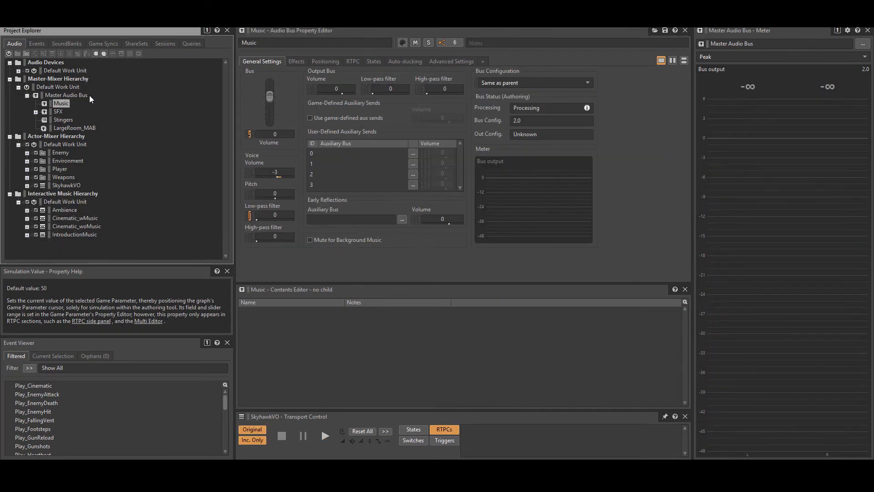
pyautogui.click(304, 61)
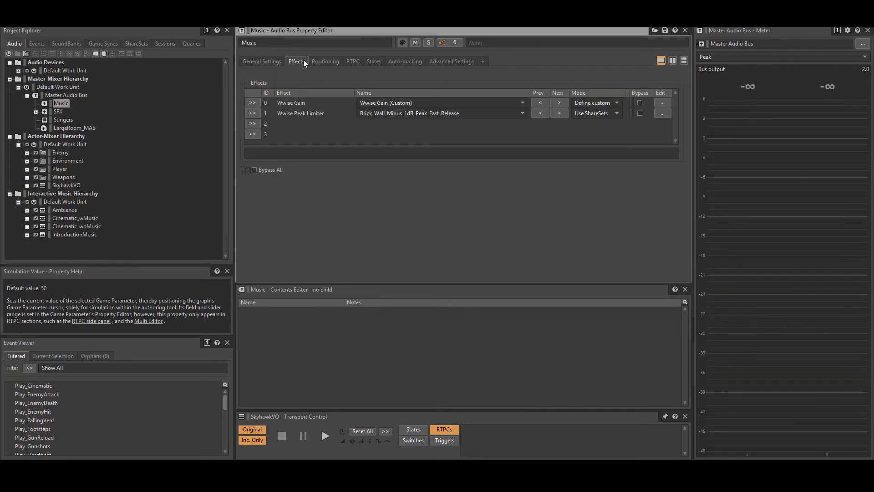
pyautogui.click(56, 110)
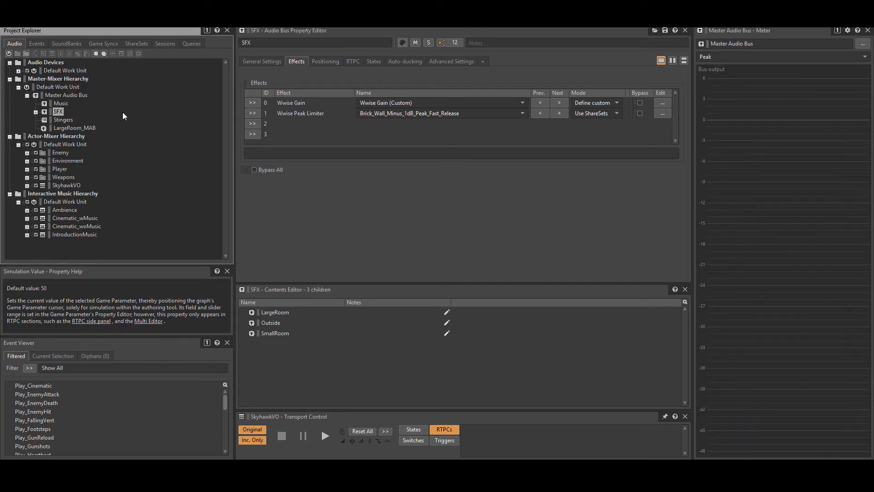
pyautogui.click(354, 61)
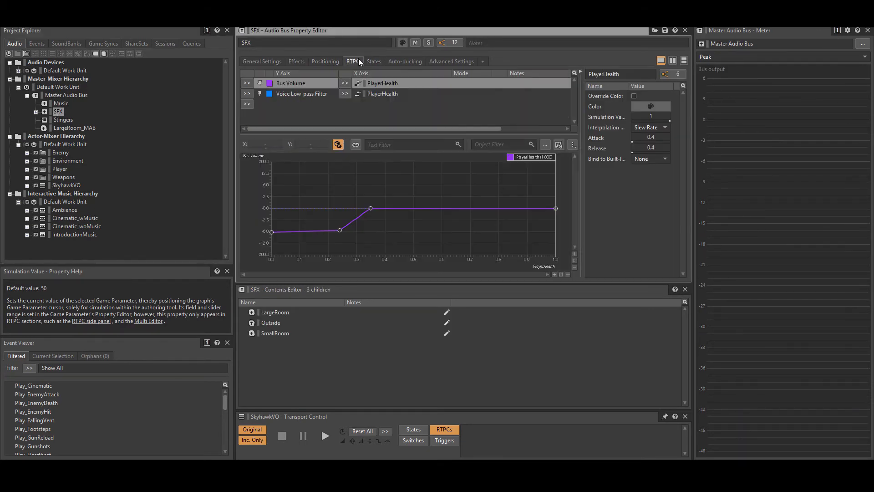
# Compare the effects assigned to the LargeRoom, Outside and SmallRoom auxiliary buses under SFX.
pyautogui.click(58, 102)
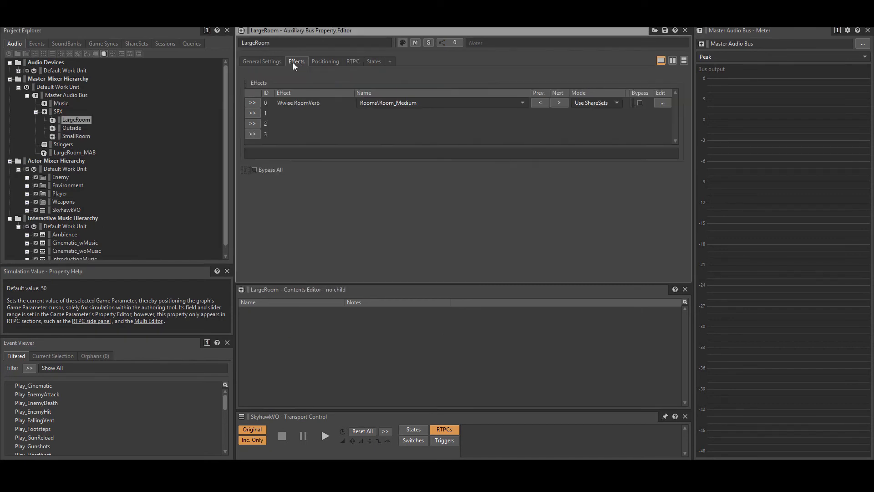
pyautogui.click(75, 128)
pyautogui.click(81, 137)
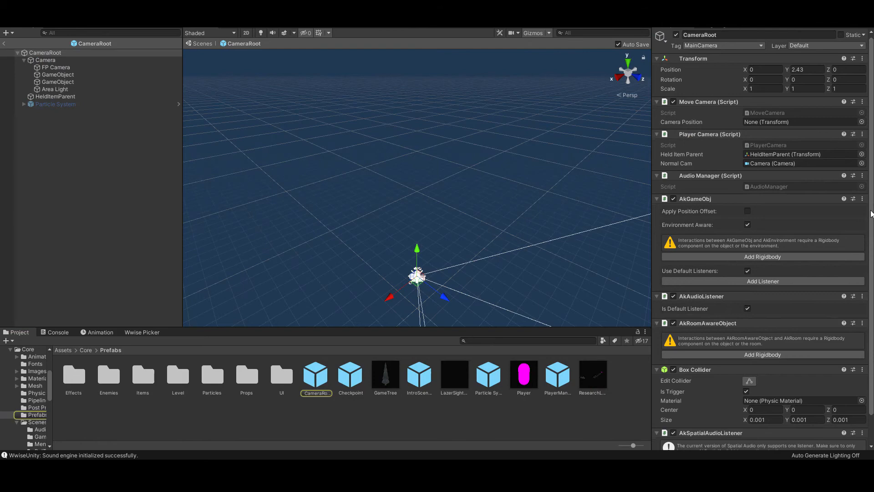
# Switch to Unity, review the Wwise components on the CameraRoot prefab, and open its AudioManager script.
pyautogui.scroll(-3, 871, 214)
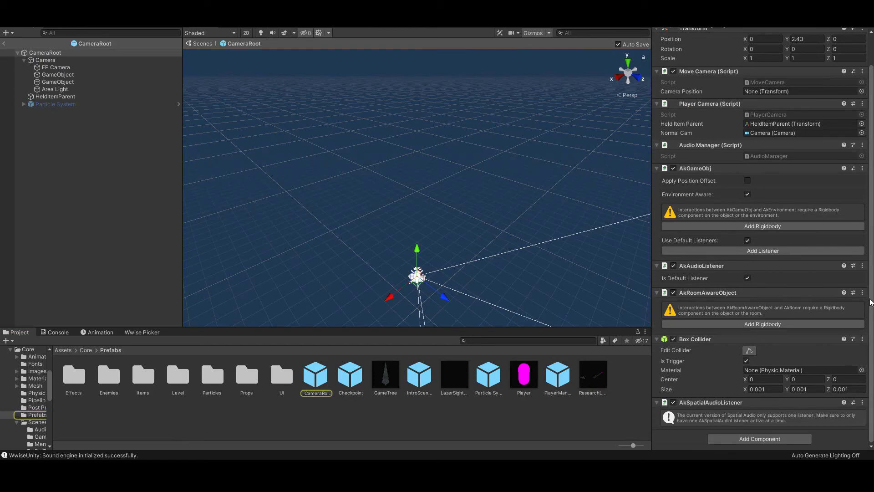
pyautogui.click(763, 154)
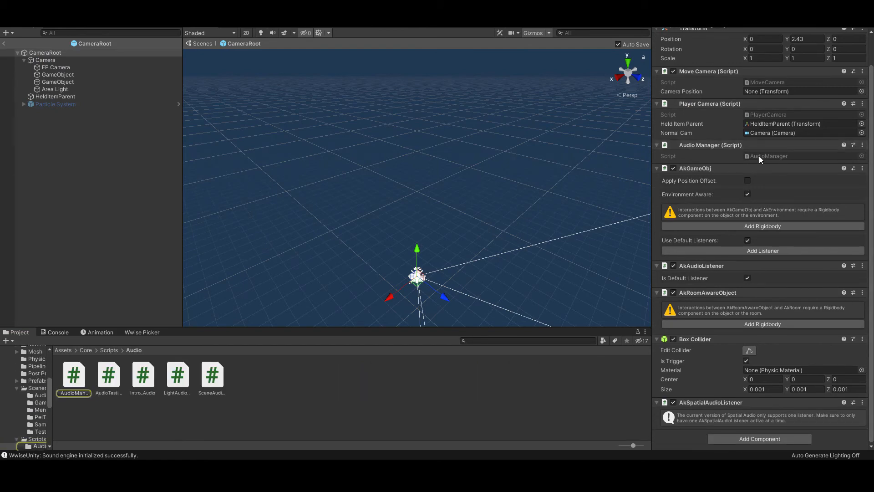
pyautogui.doubleClick(759, 156)
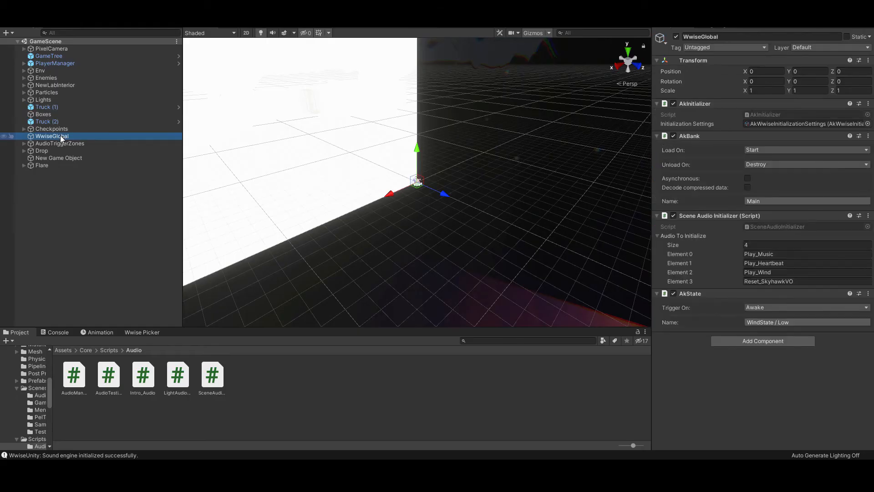
# Open the SceneAudioInitializer script on WwiseGlobal, then inspect the VO_Trigger (1) zone and open its AkEventTrigger script.
pyautogui.doubleClick(780, 226)
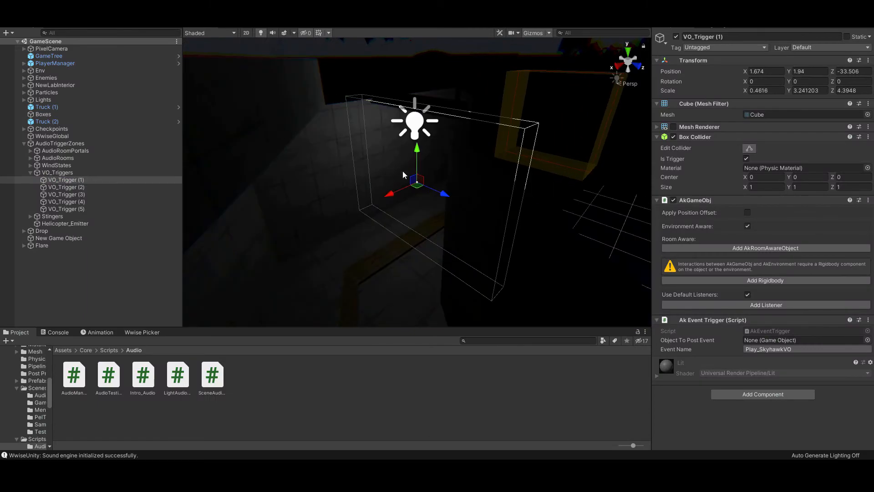
pyautogui.moveTo(403, 171); pyautogui.dragTo(203, 190)
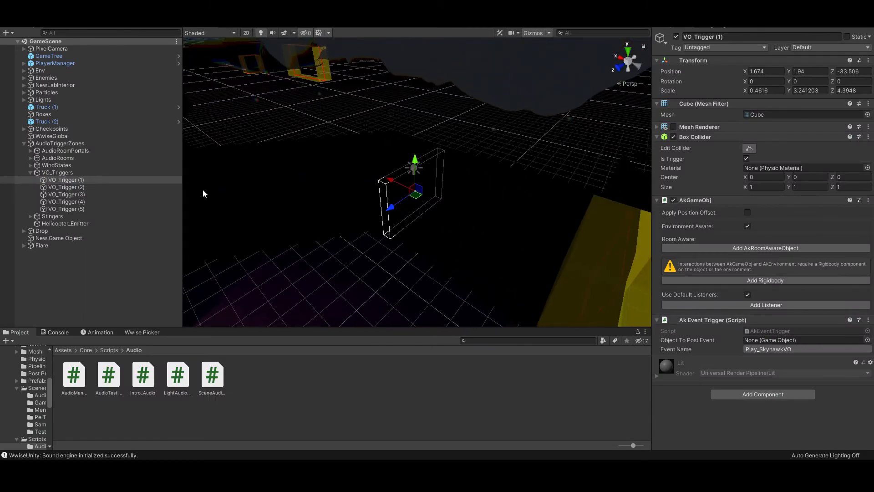
pyautogui.doubleClick(810, 332)
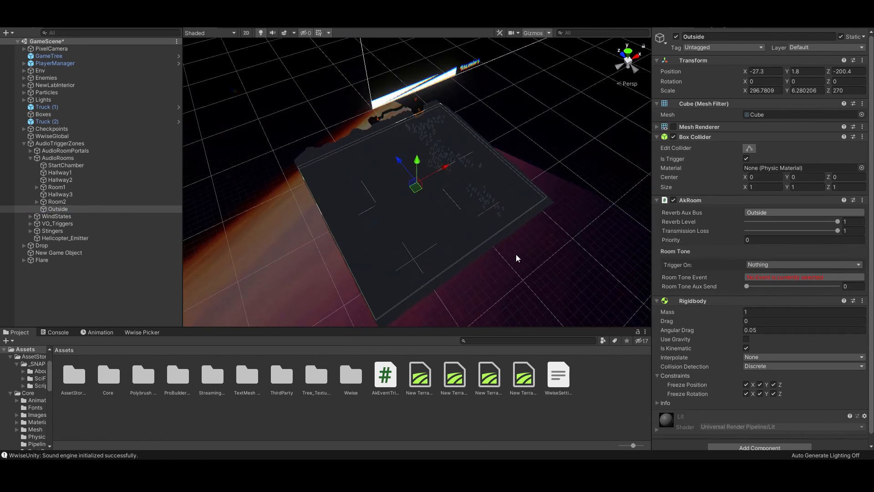
# Expand AudioRoomPortals, focus the scene on the Start_to_Hallway1 portal, and examine its placement between the rooms.
pyautogui.doubleClick(70, 158)
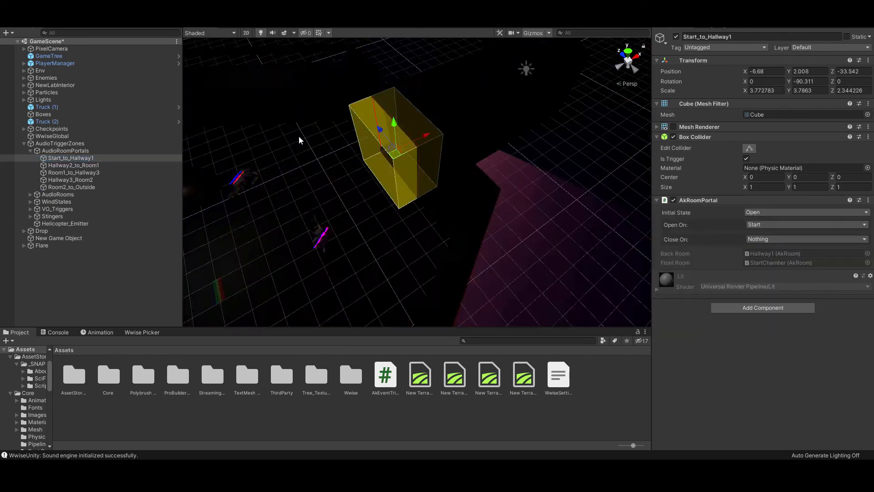
pyautogui.moveTo(309, 158); pyautogui.dragTo(179, 165)
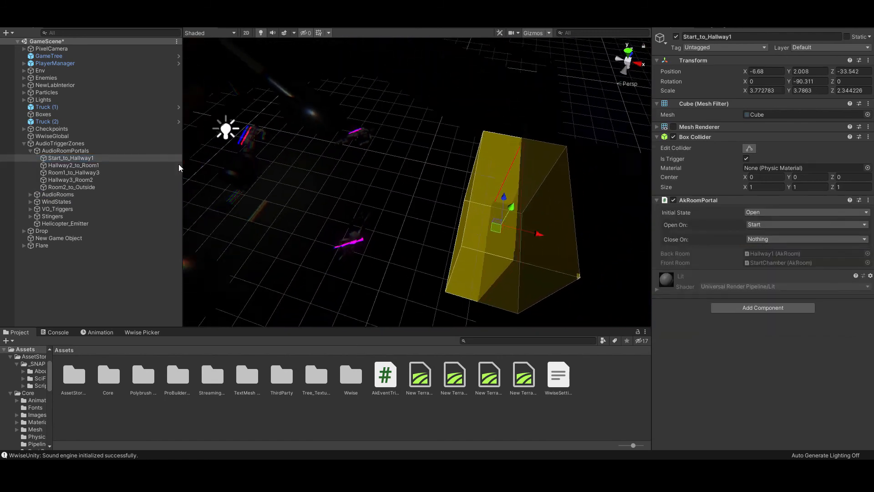
pyautogui.press('f')
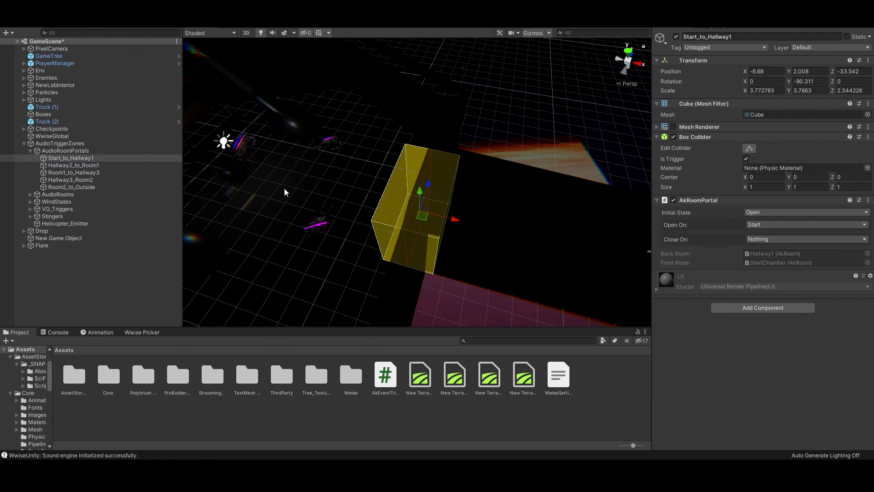